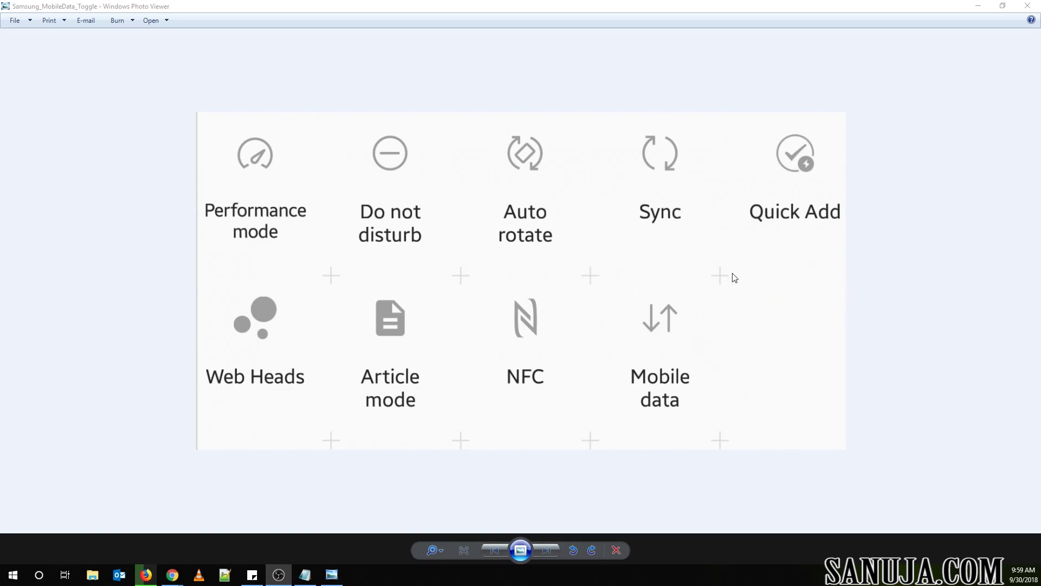
# - Switch to the maximized browser and examine the XDA article on restoring the Mobile Data and Mobile Hotspot toggles
pyautogui.doubleClick(5, 6)
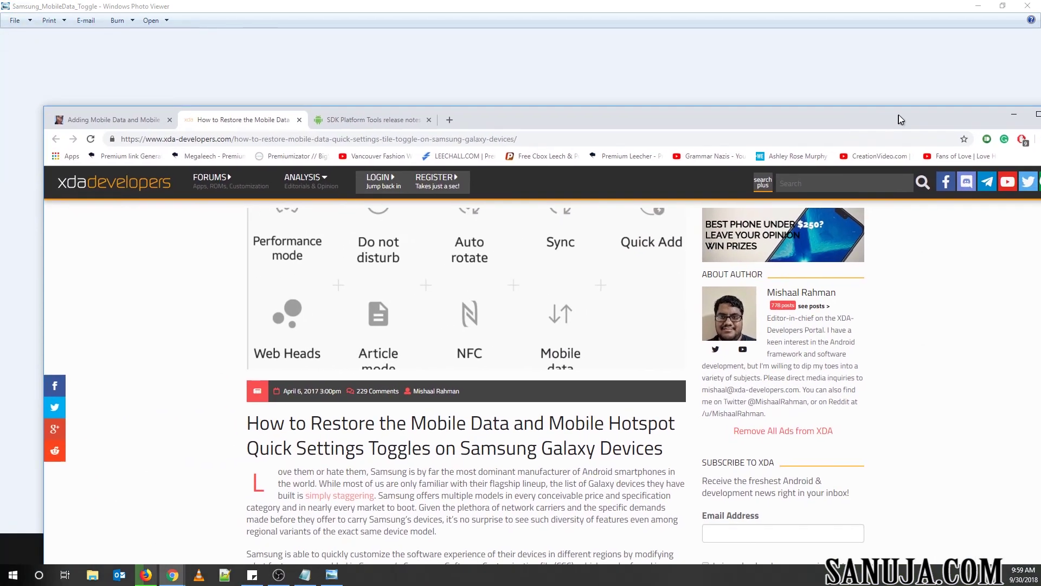
pyautogui.doubleClick(899, 115)
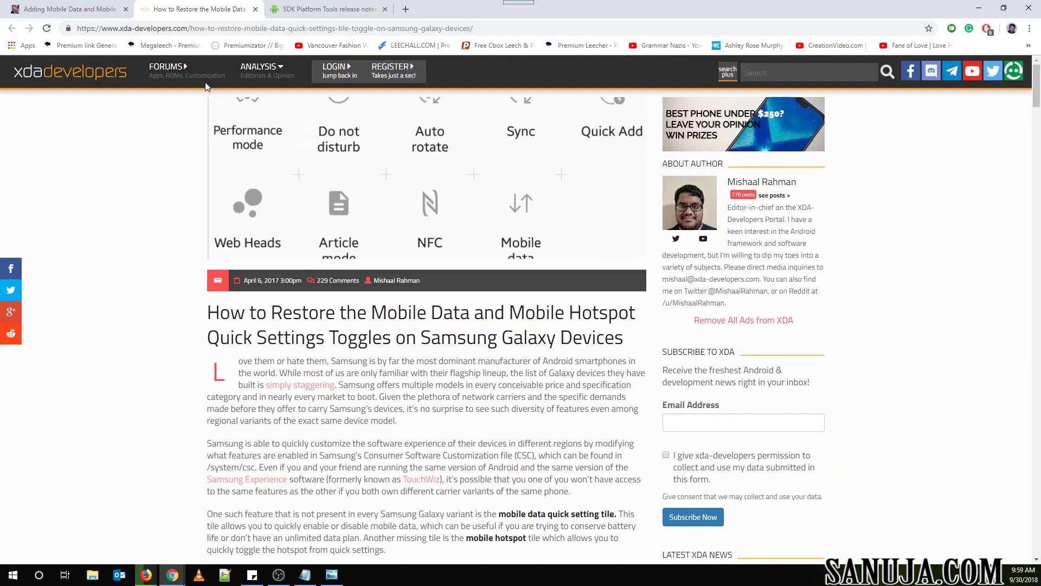
pyautogui.doubleClick(365, 325)
pyautogui.tripleClick(364, 325)
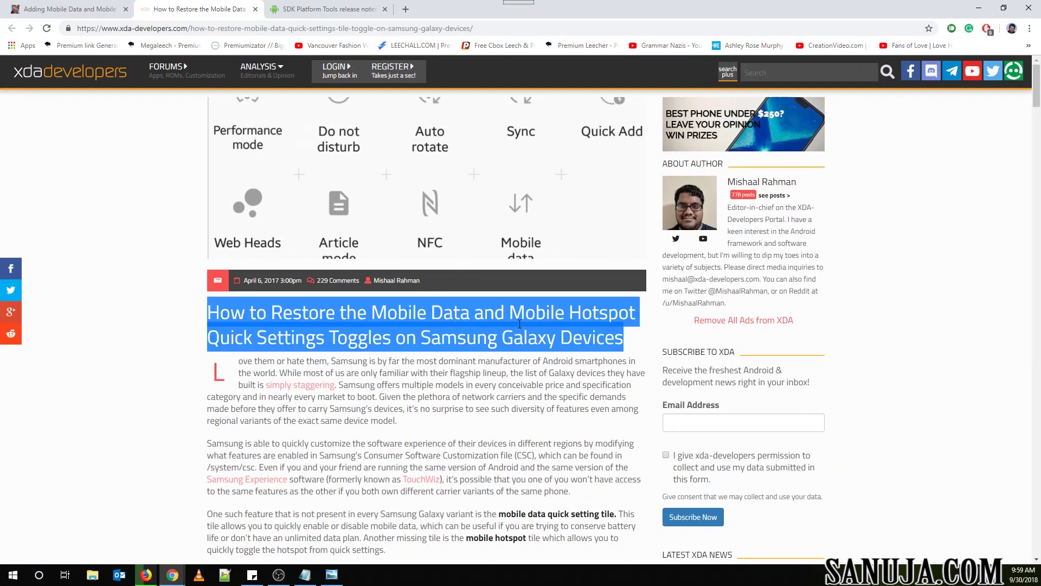
pyautogui.click(561, 336)
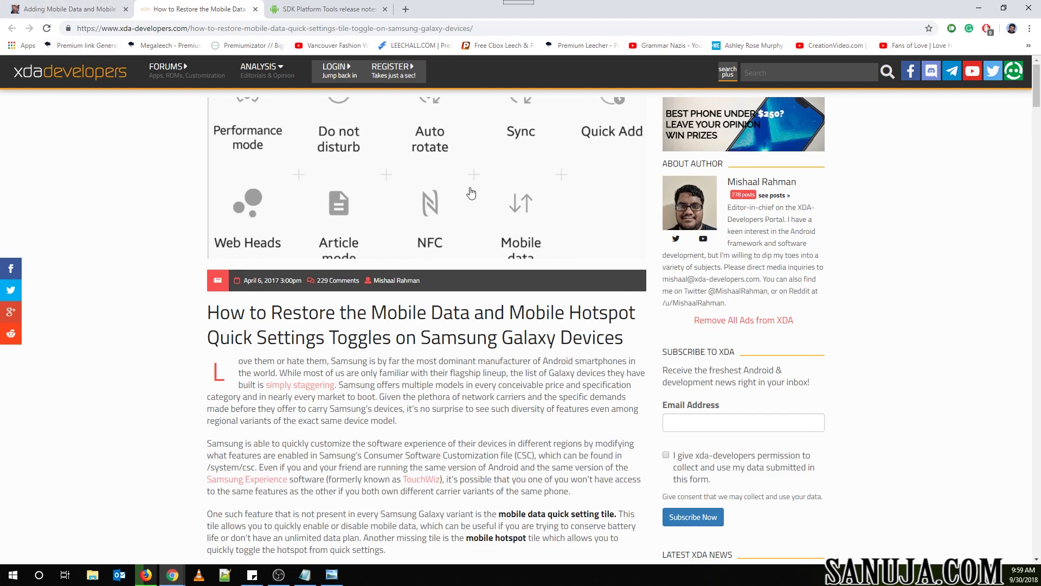
pyautogui.scroll(-15, 471, 193)
pyautogui.scroll(15, 492, 285)
# - View the beginning of the guide on adding mobile data and mobile hotspot to quick settings, and close the Samsung_MobileData_Toggle image
pyautogui.click(64, 10)
pyautogui.scroll(6, 579, 302)
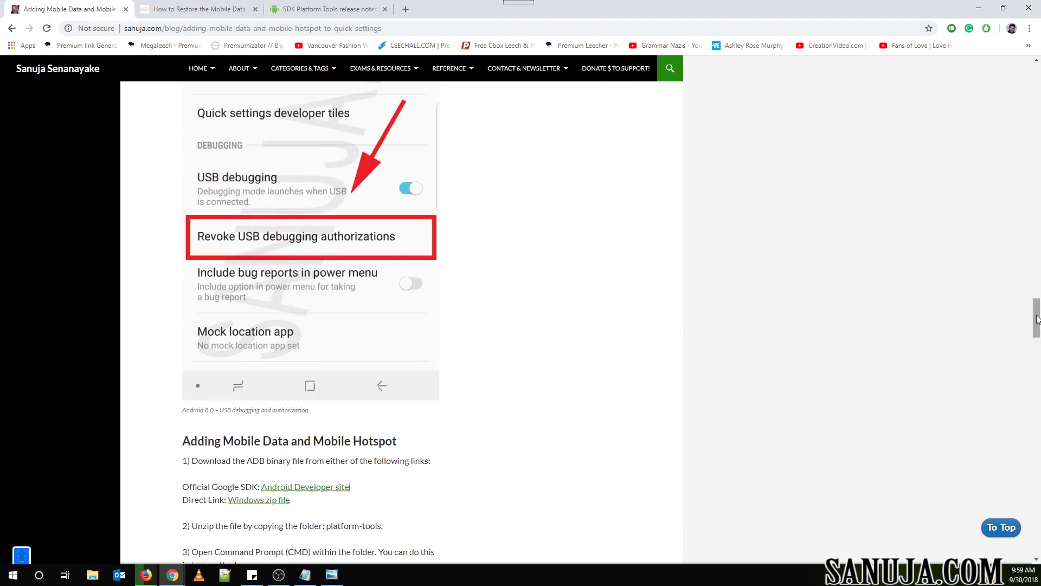
pyautogui.click(1039, 259)
pyautogui.moveTo(1039, 259); pyautogui.dragTo(1036, 82)
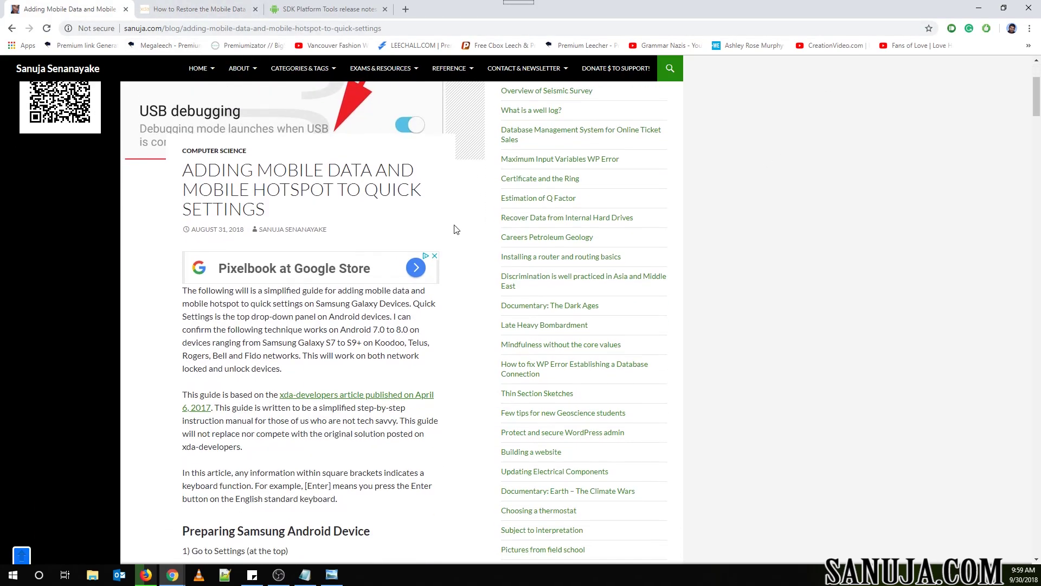
pyautogui.click(209, 4)
pyautogui.click(70, 8)
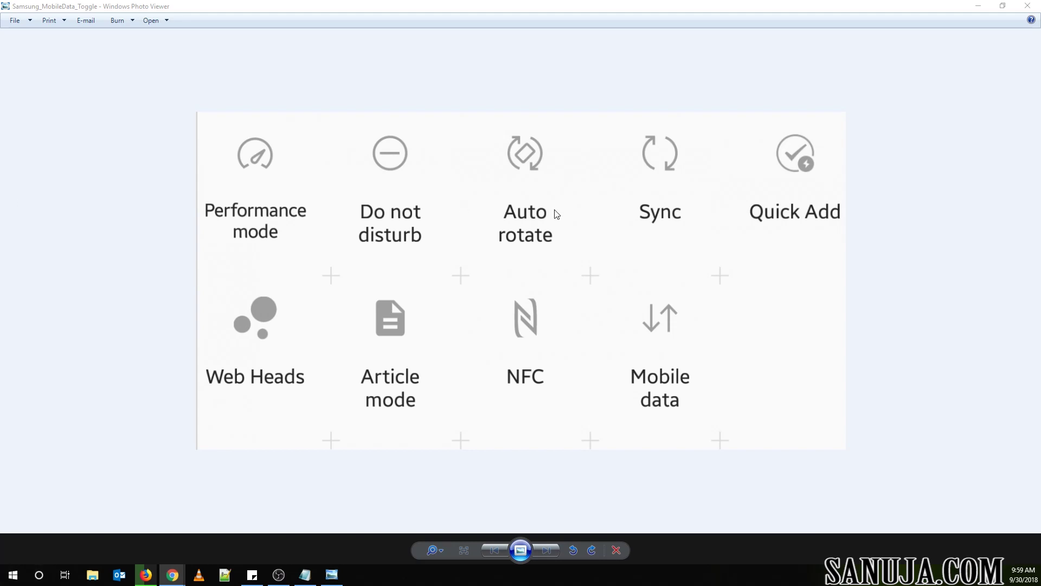
pyautogui.click(1021, 7)
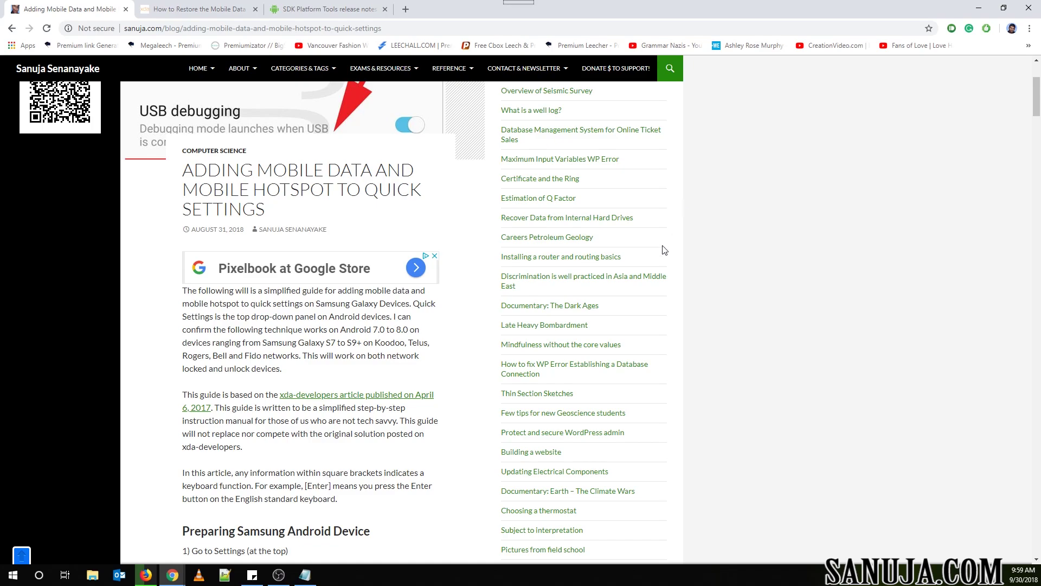
# - Examine the guide's Preparing Samsung Android Device instructions, from opening Settings through build number and Developer options to USB debugging
pyautogui.scroll(-5, 688, 311)
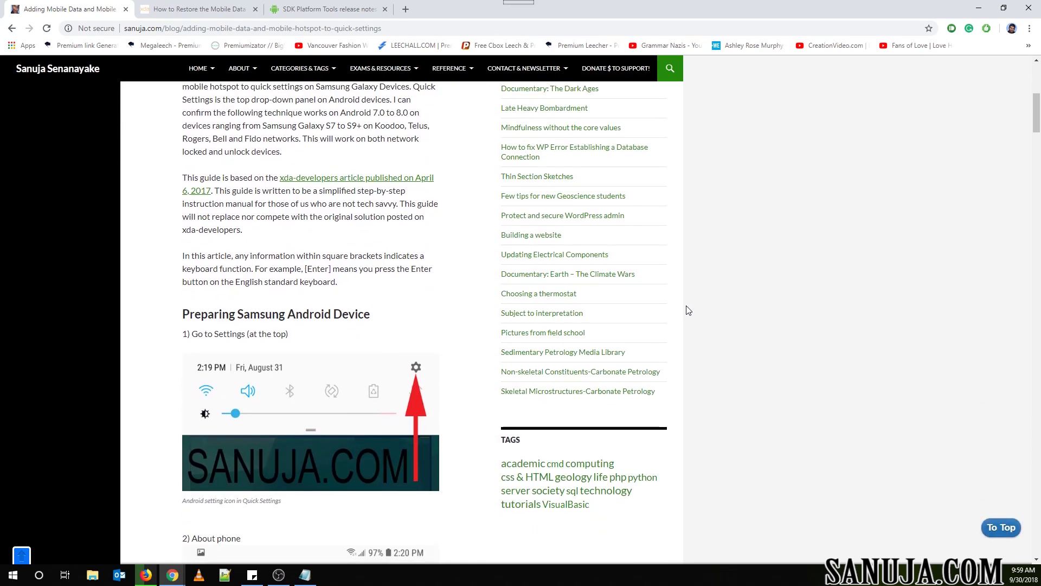
pyautogui.scroll(-1, 688, 310)
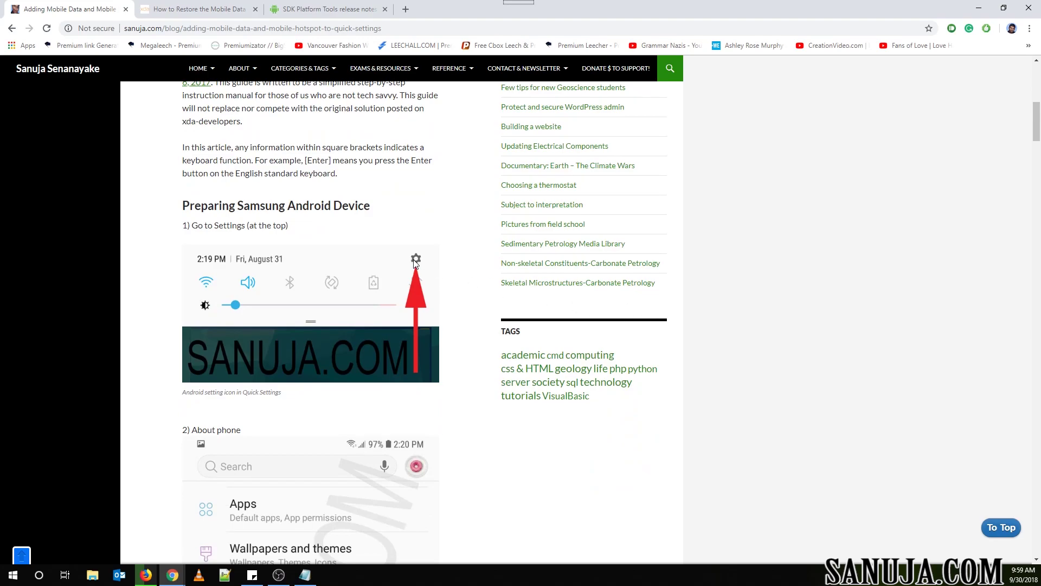
pyautogui.scroll(-9, 415, 263)
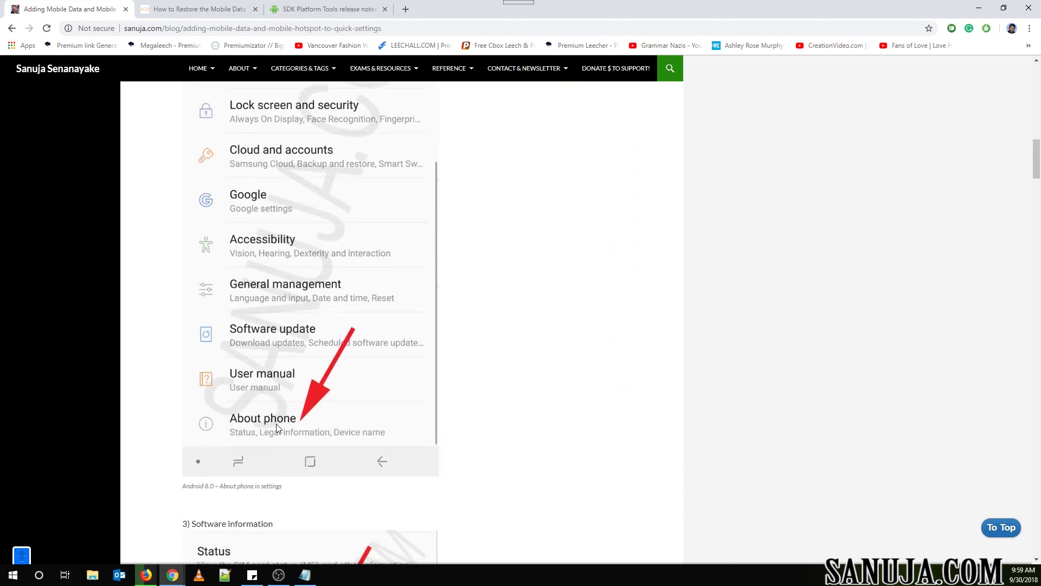
pyautogui.scroll(-5, 275, 424)
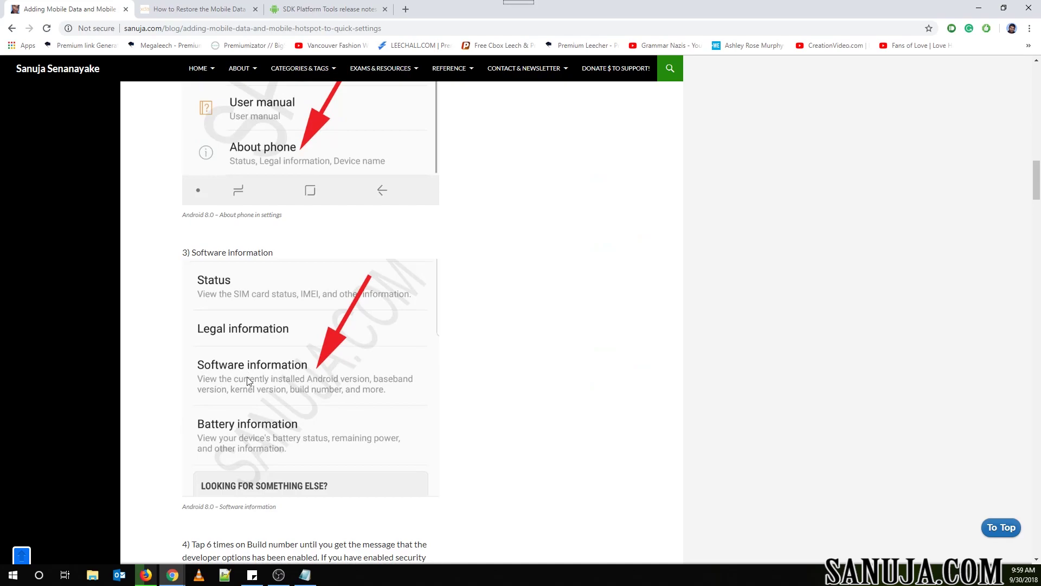
pyautogui.scroll(-6, 279, 385)
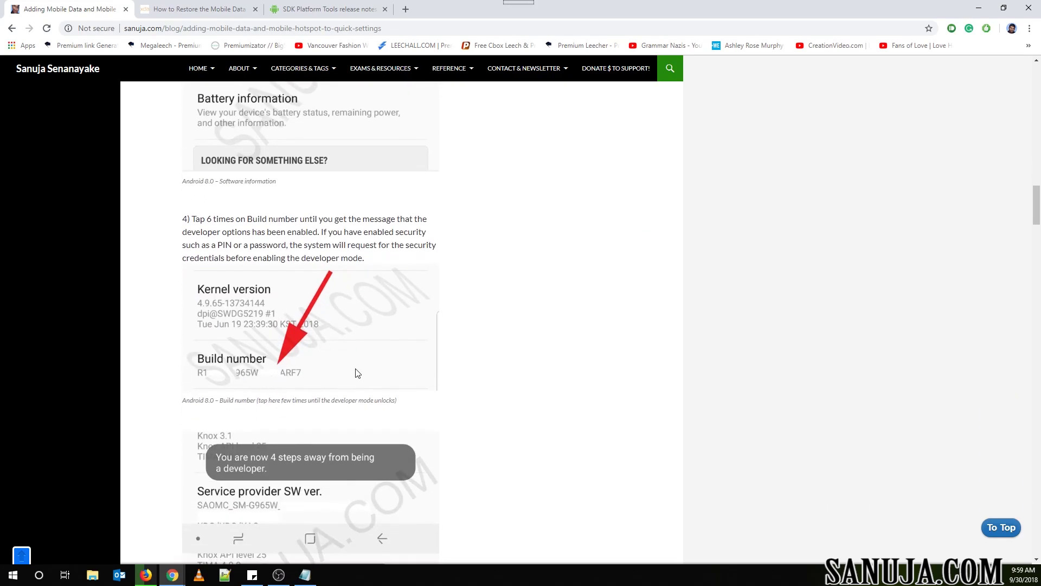
pyautogui.scroll(-3, 325, 372)
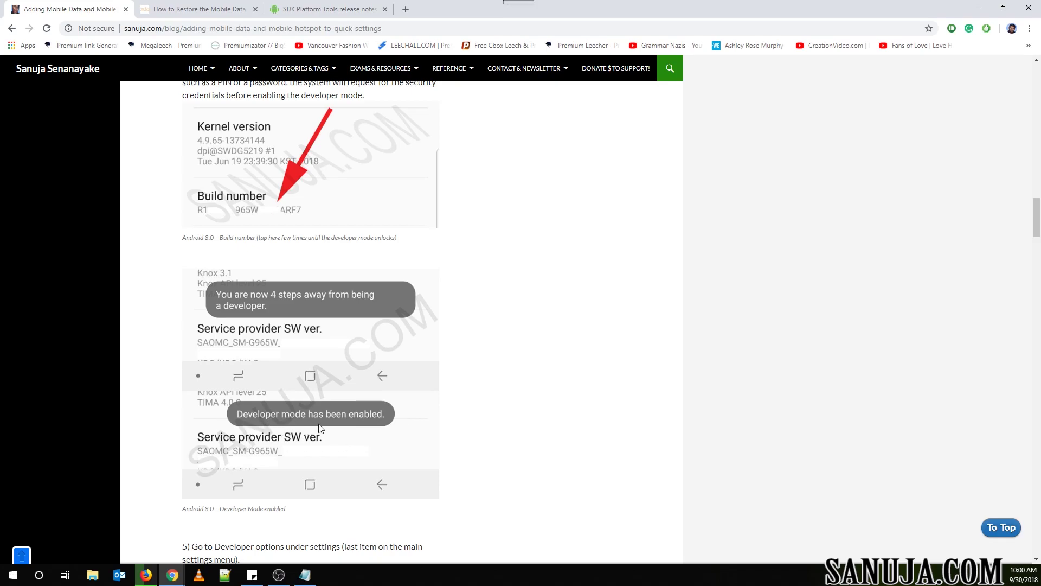
pyautogui.scroll(-3, 320, 428)
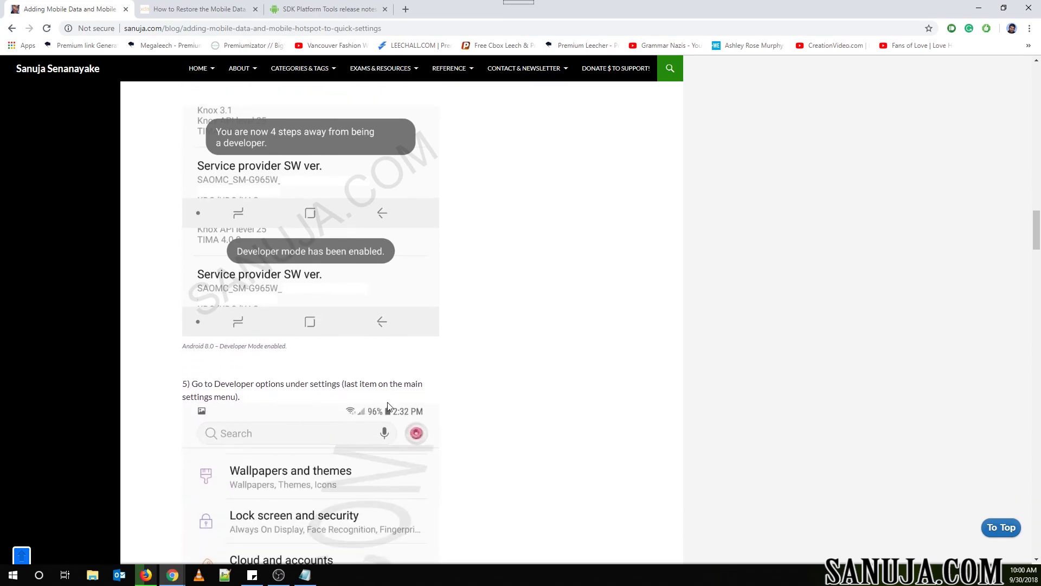
pyautogui.scroll(-2, 361, 342)
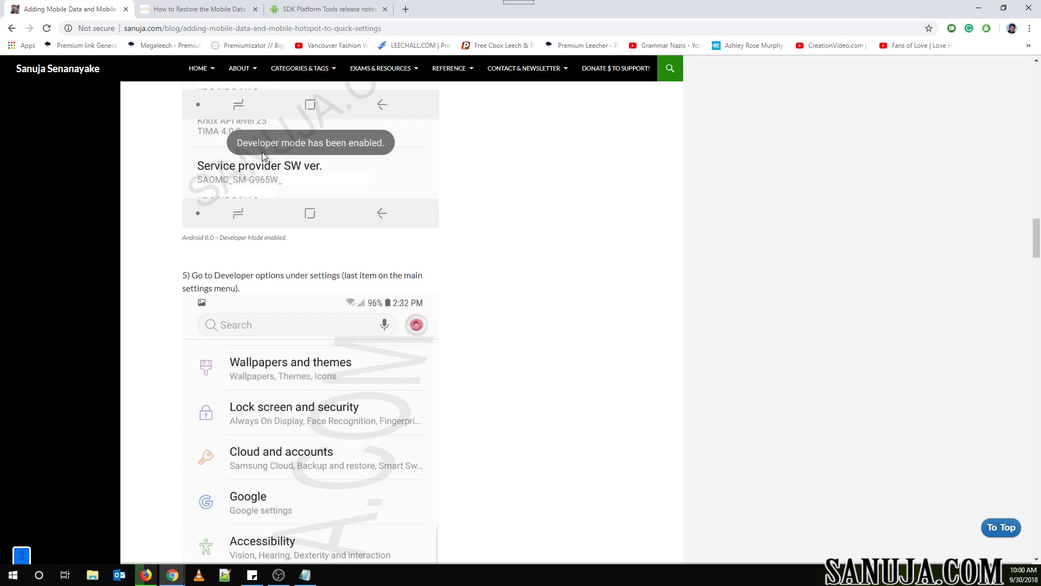
pyautogui.scroll(-7, 457, 257)
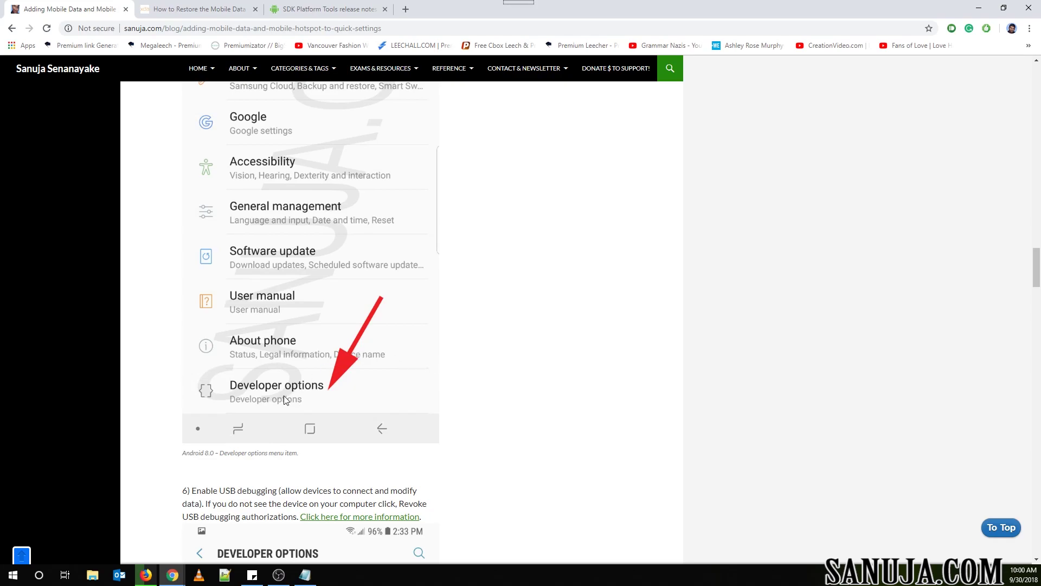
pyautogui.scroll(-7, 302, 391)
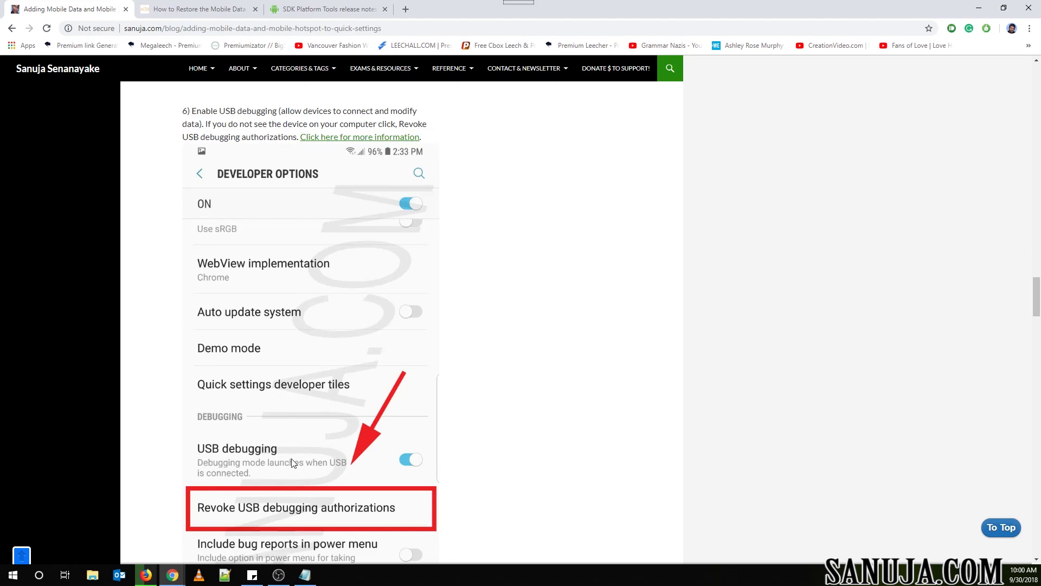
pyautogui.scroll(-1, 261, 452)
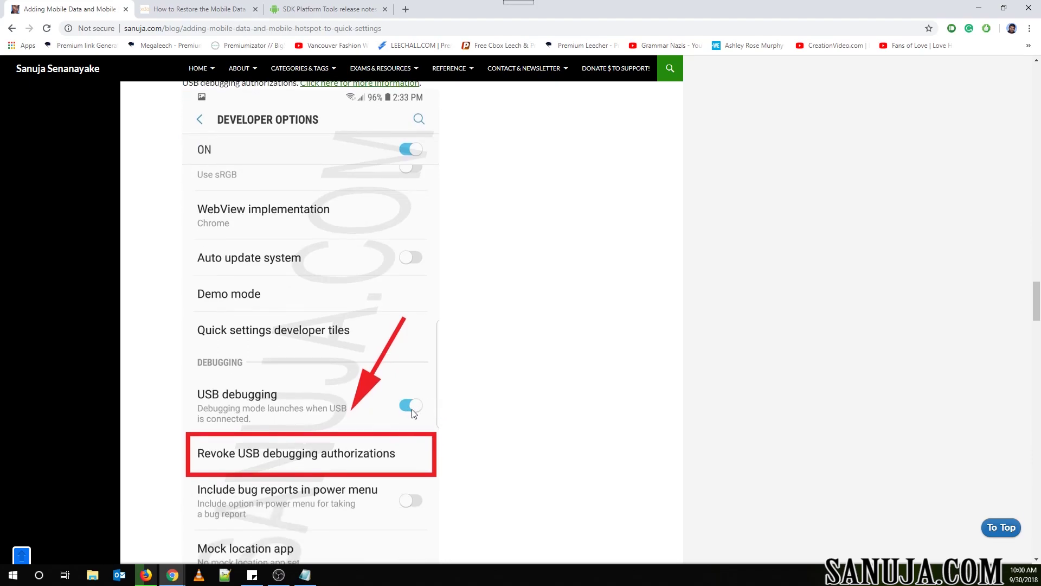
pyautogui.scroll(1, 414, 413)
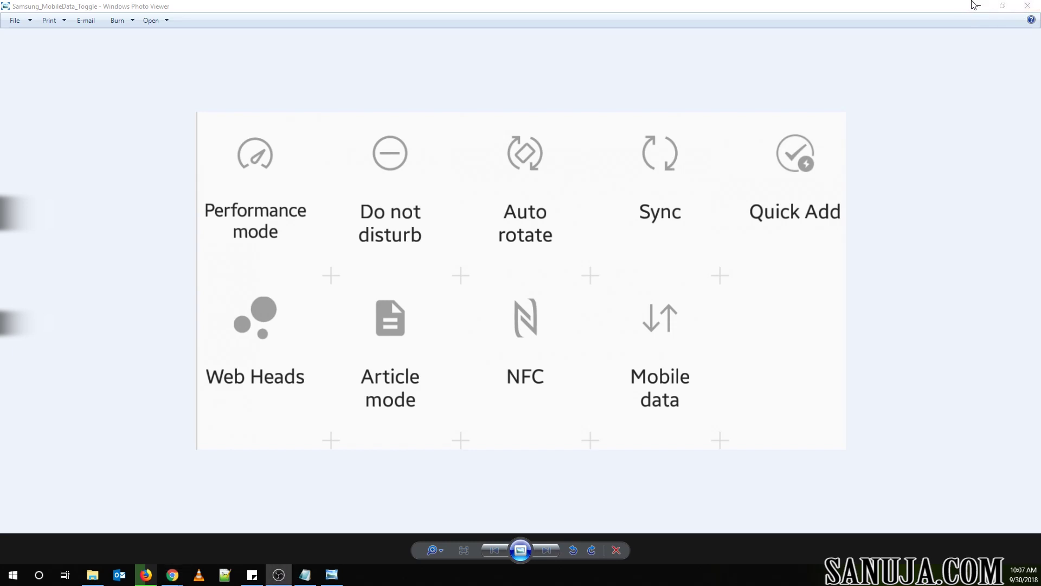
# - Close the Samsung_MobileData_Toggle image and view the SDK Platform Tools release notes page in the browser
pyautogui.click(1028, 6)
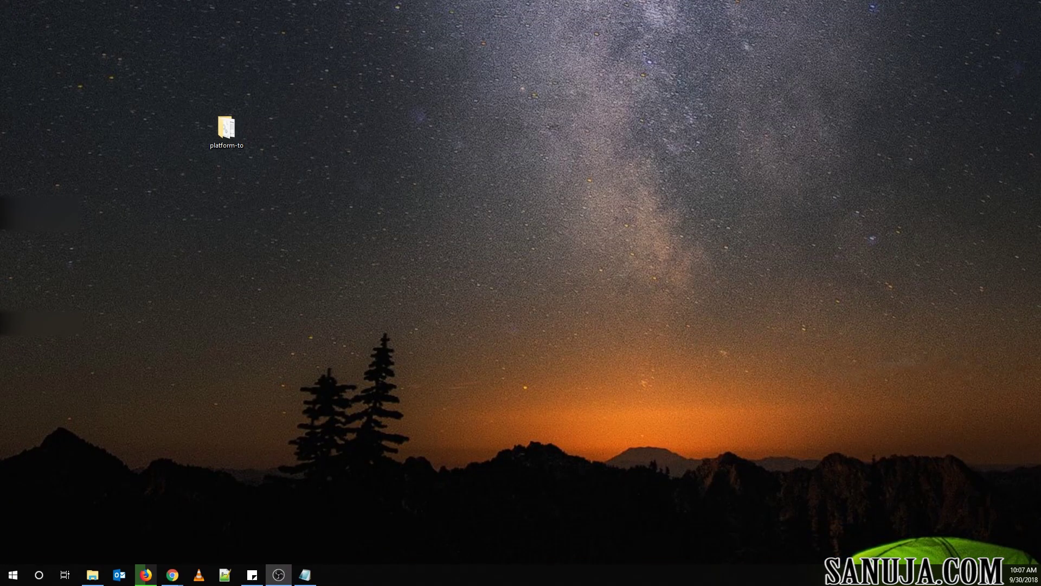
pyautogui.click(227, 151)
pyautogui.hotkey('alt', 'Tab')
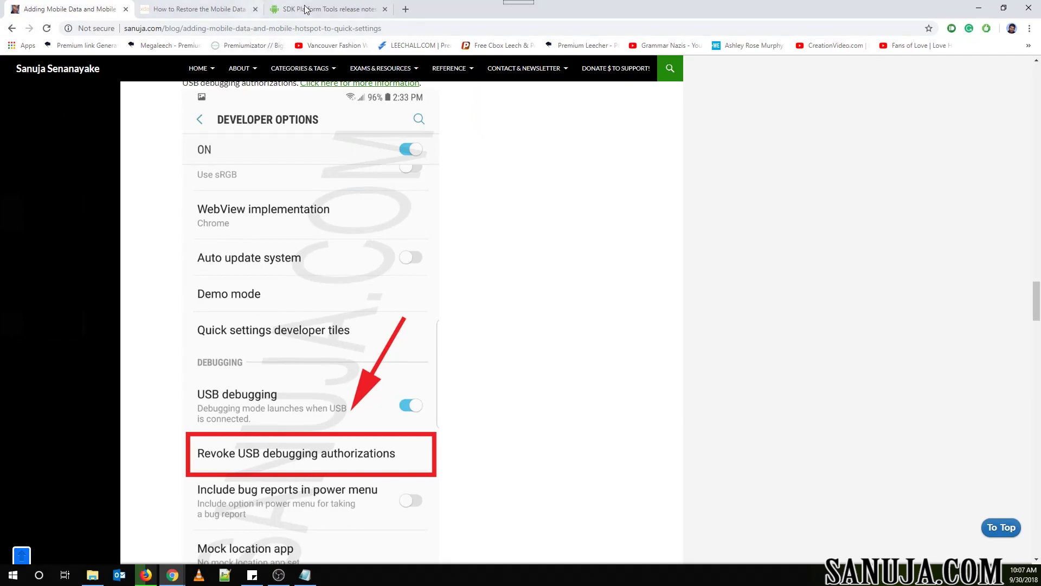
pyautogui.click(310, 9)
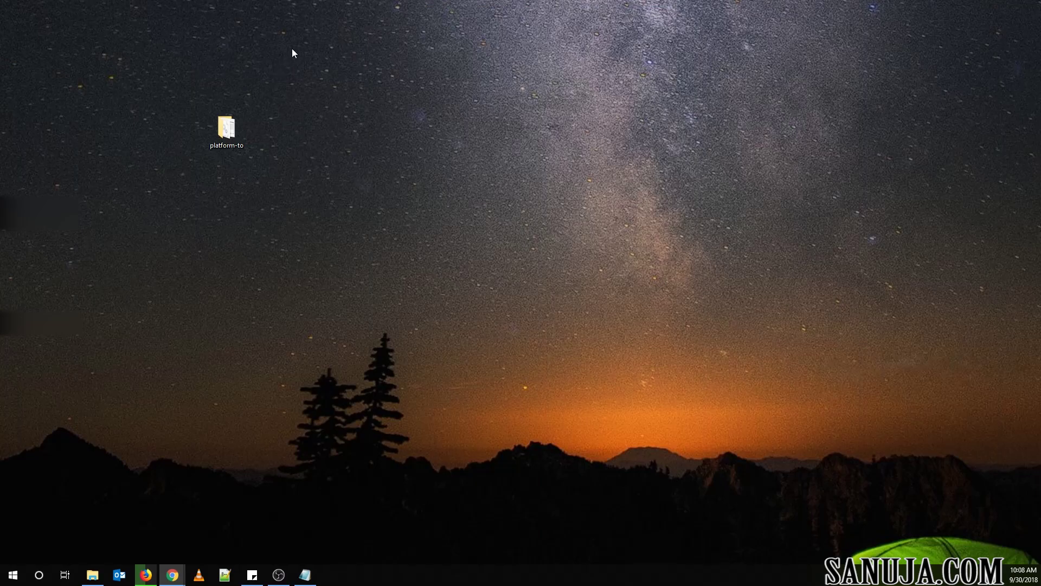
# - Open the platform-tools folder from the desktop and maximize its window
pyautogui.doubleClick(235, 136)
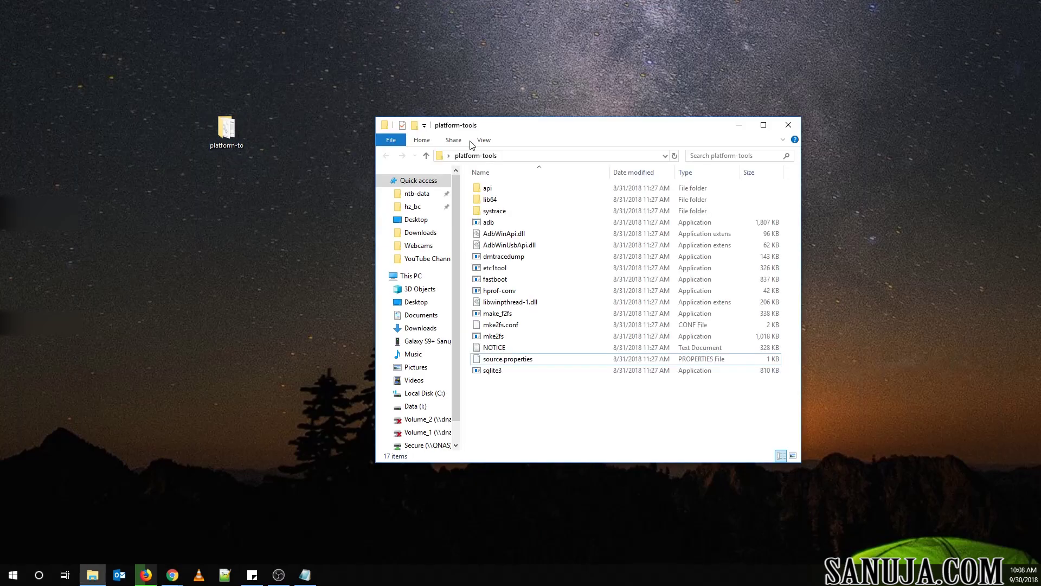
pyautogui.doubleClick(647, 132)
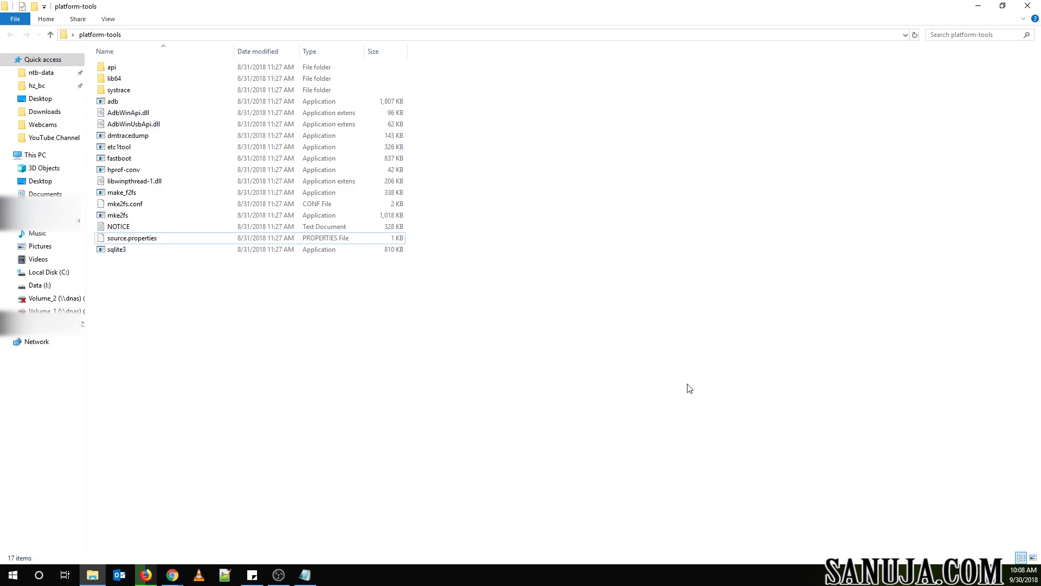
# - Launch a command prompt directly in the platform-tools folder with cmd, and close it again
pyautogui.click(212, 35)
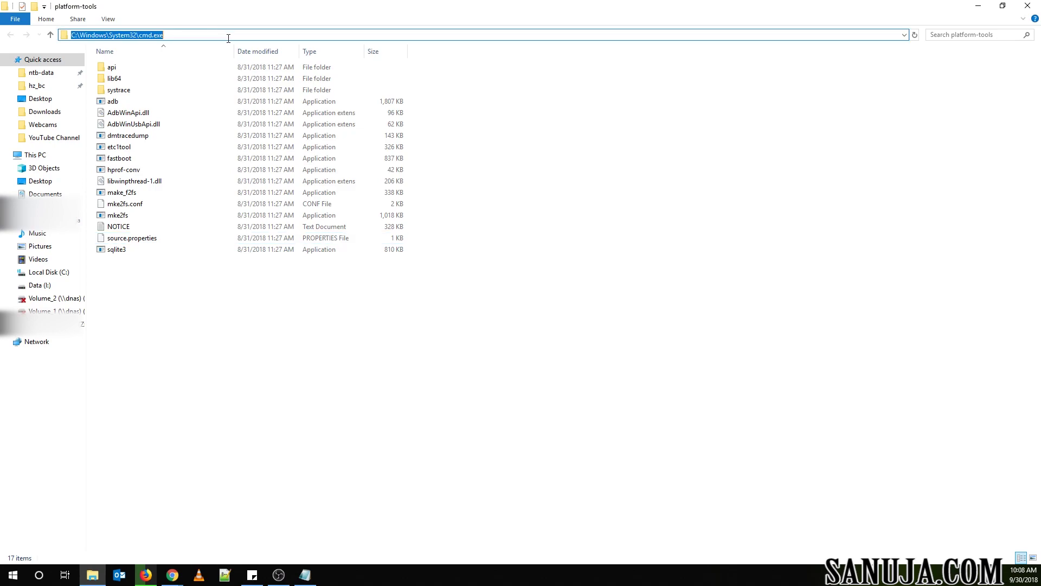
pyautogui.write('cmd')
pyautogui.press('Return')
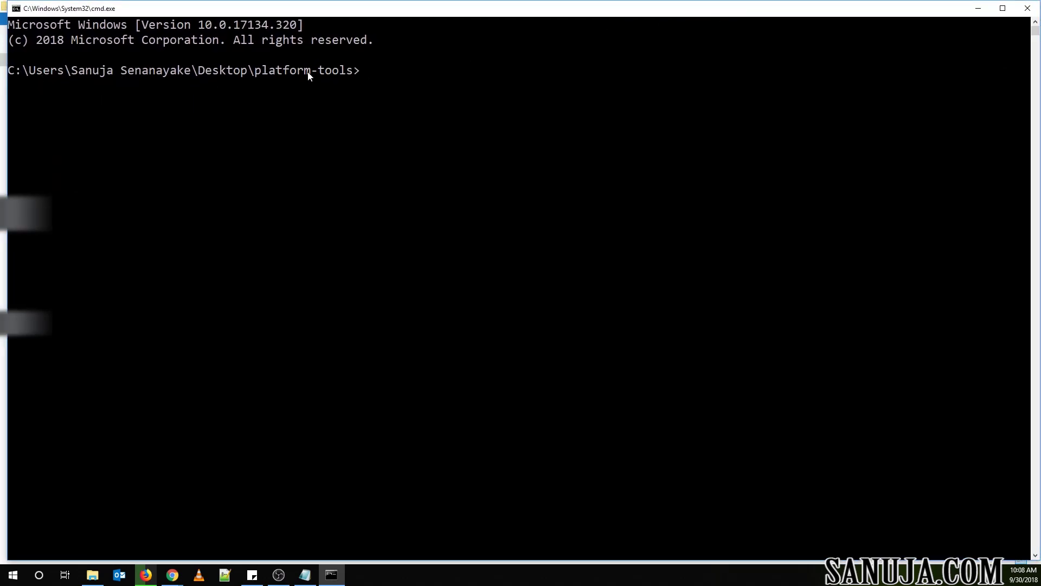
pyautogui.click(1020, 11)
# - Launch Command Prompt through a system search for cmd and maximize its window
pyautogui.click(10, 574)
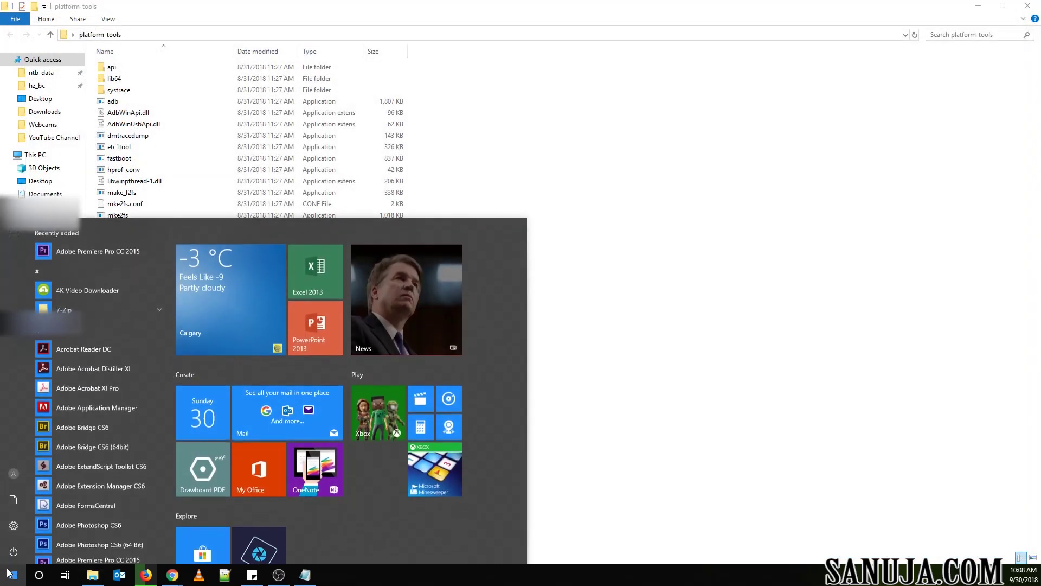
pyautogui.write('cmd')
pyautogui.press('Return')
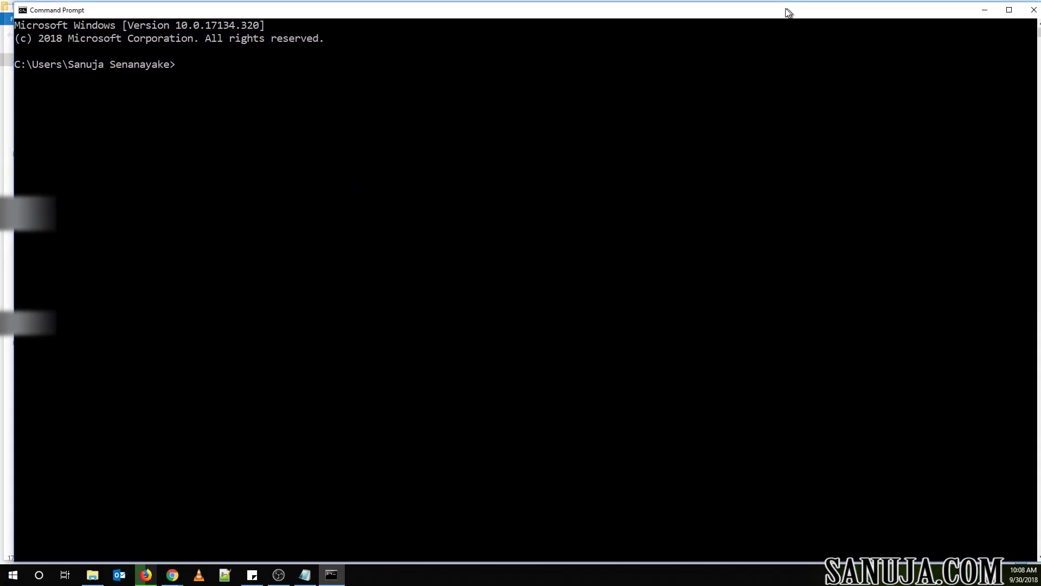
pyautogui.doubleClick(778, 7)
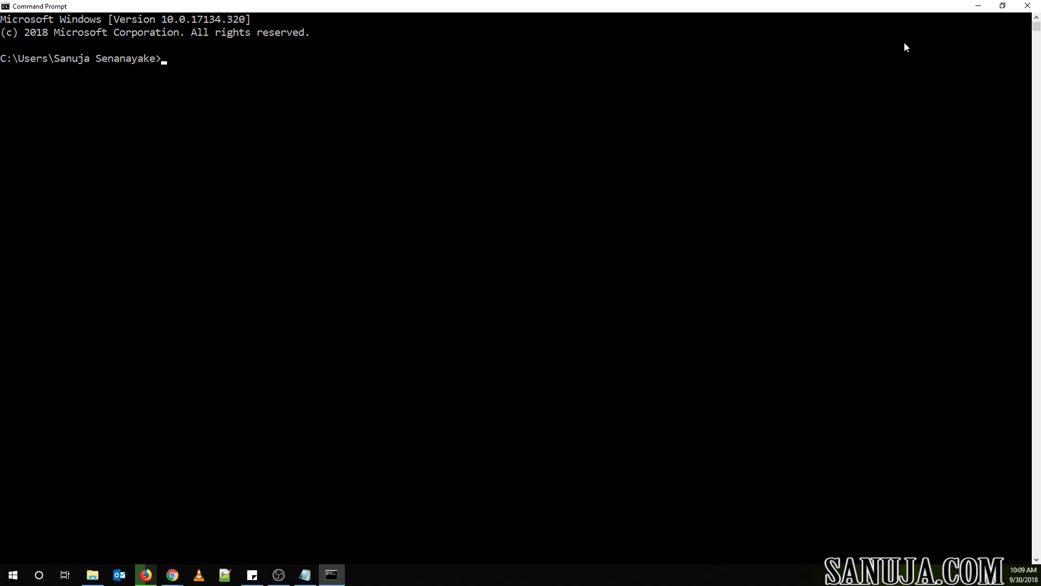
# - Change the command prompt's working directory to the desktop folder with cd desktop
pyautogui.write('cd dekstop')
pyautogui.press('Return')
pyautogui.write('cd de')
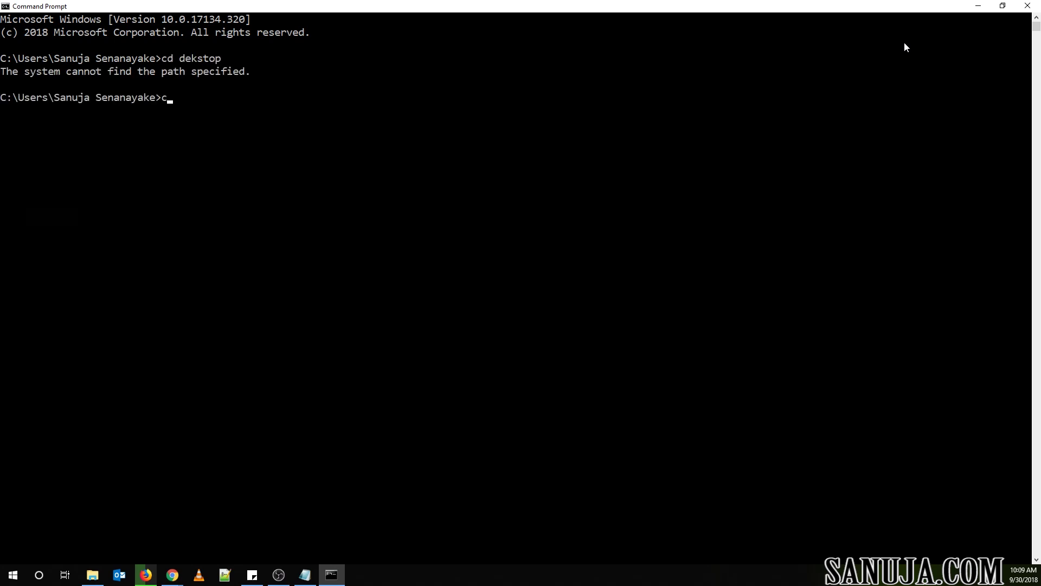
pyautogui.write('sktop')
pyautogui.press('Return')
# - Change into the platform-tools folder on the desktop with cd platform-tools
pyautogui.write('cd ')
pyautogui.write('platfrom')
pyautogui.press('BackSpace')
pyautogui.press('BackSpace')
pyautogui.press('BackSpace')
pyautogui.write('orm-tools')
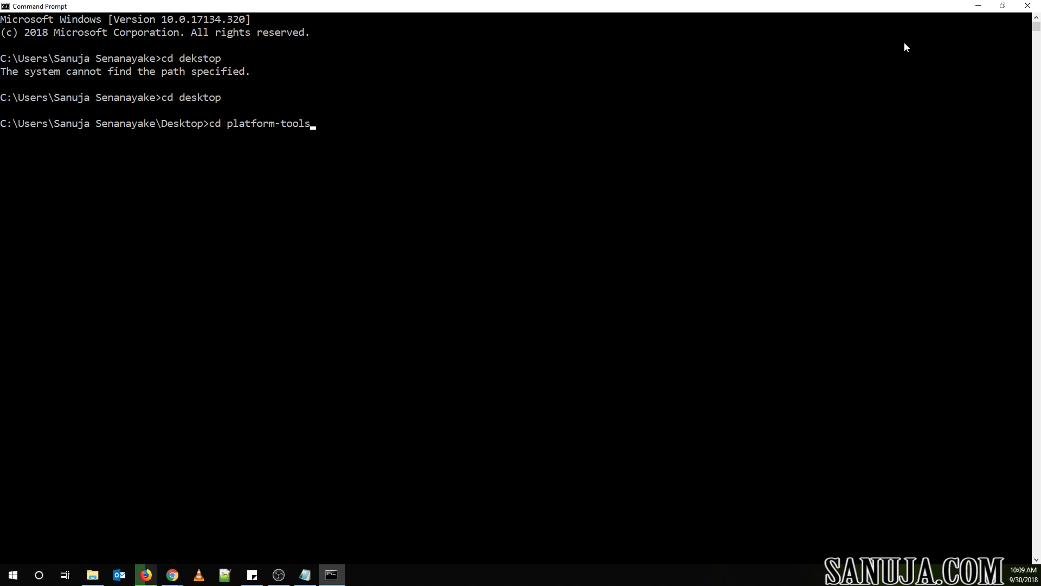
pyautogui.press('Return')
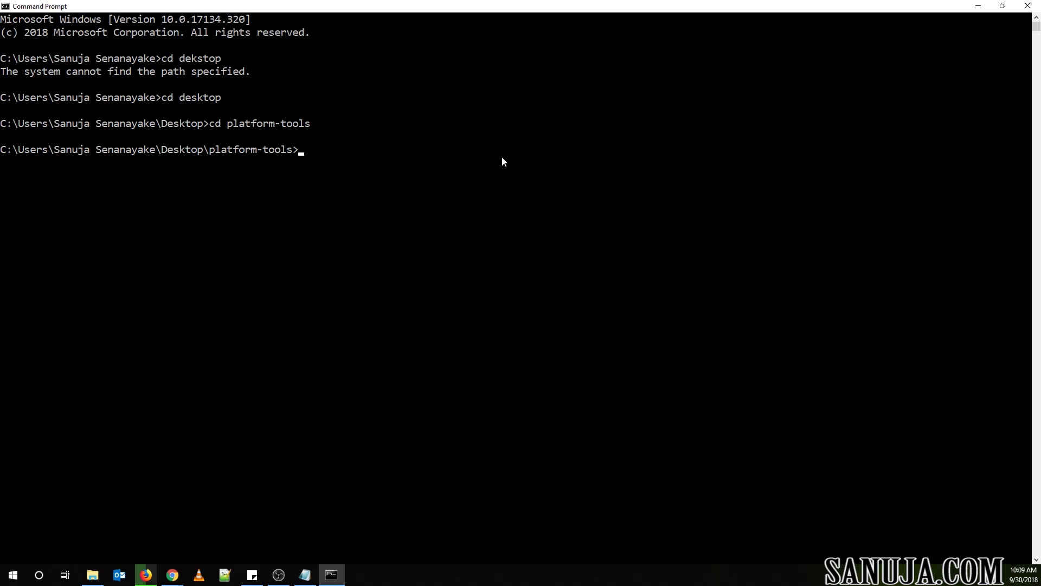
# - List the attached Android devices with the command adb devices and shift the Command Prompt window slightly
pyautogui.write('adb devices')
pyautogui.press('Return')
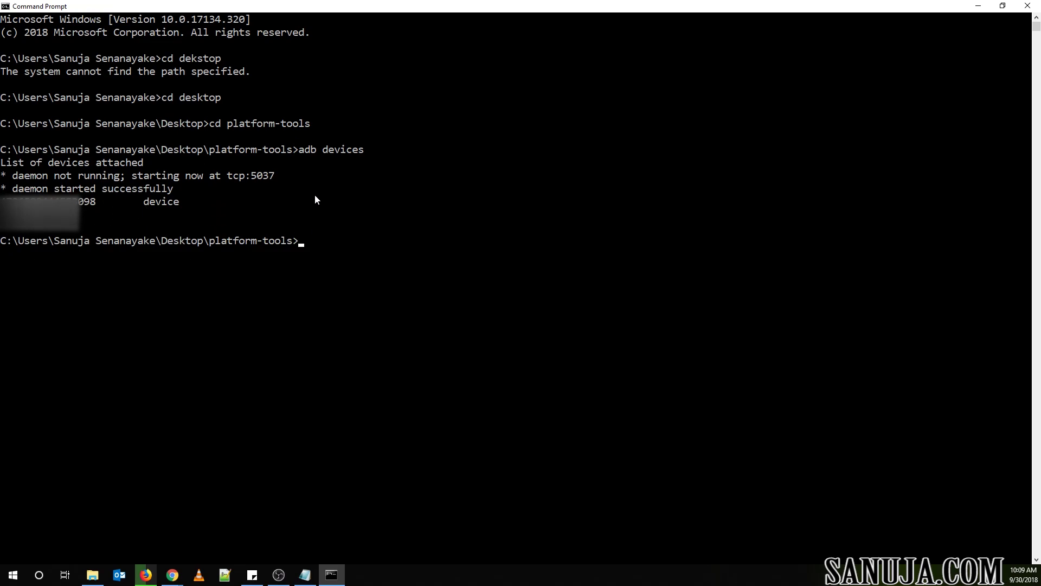
pyautogui.moveTo(437, 5); pyautogui.dragTo(492, 14)
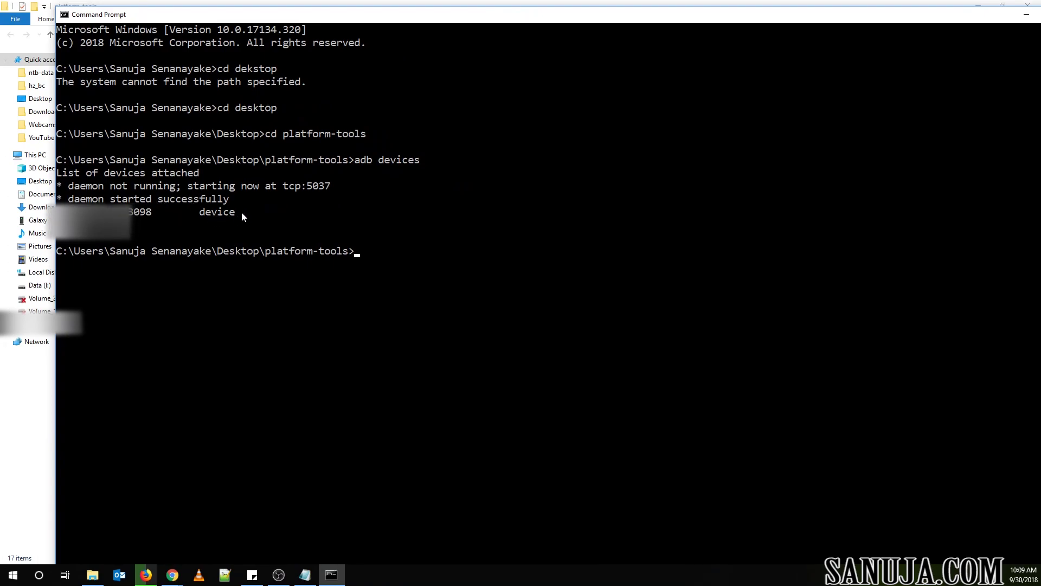
# - Reposition the Command Prompt window and maximize it to fill the screen
pyautogui.doubleClick(517, 21)
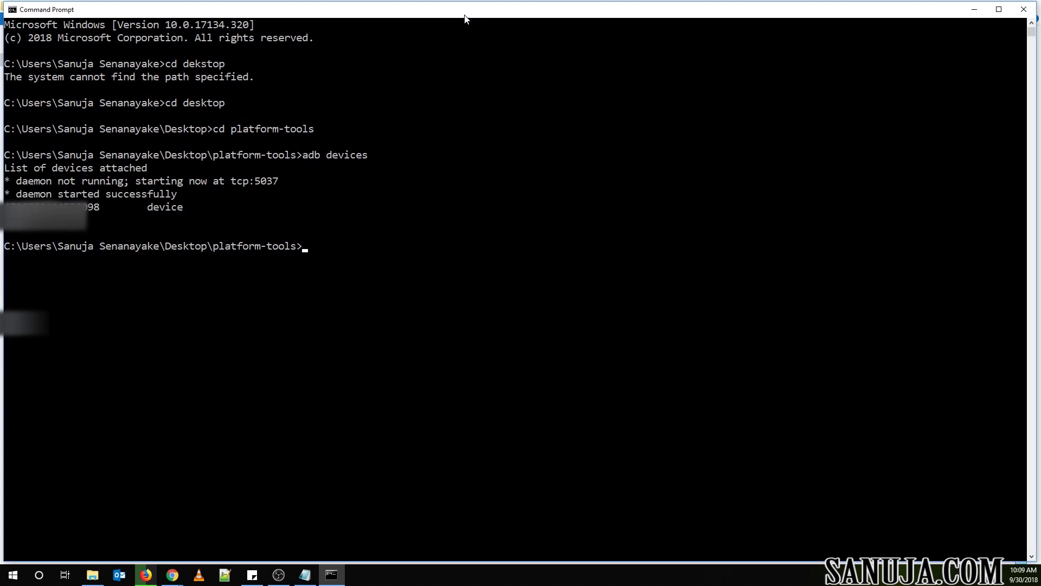
pyautogui.doubleClick(578, 11)
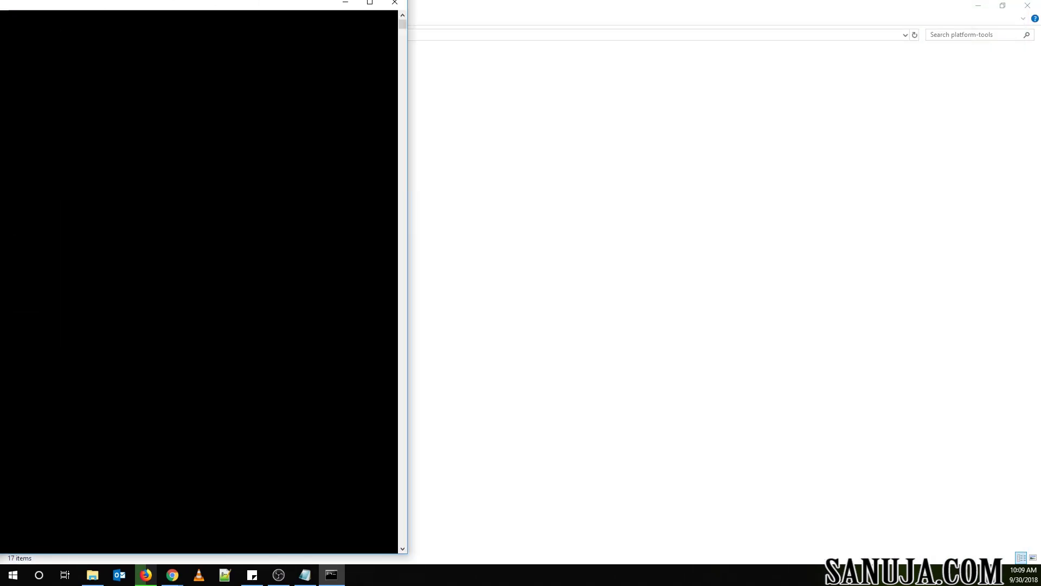
pyautogui.moveTo(163, 9); pyautogui.dragTo(574, 7)
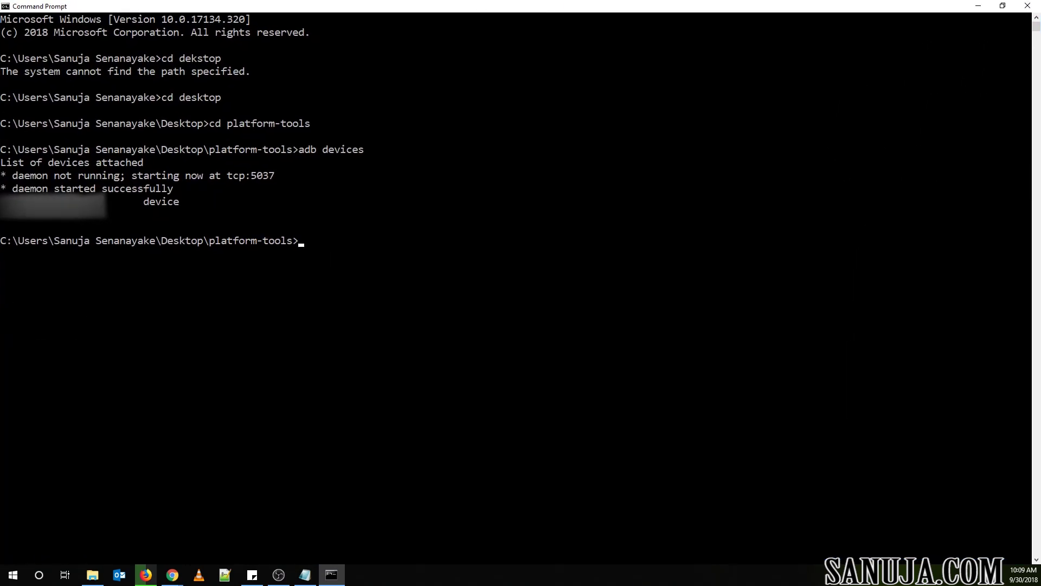
# - Switch to the browser and examine the blog guide's instructions for USB debugging and revoking its authorizations
pyautogui.hotkey('alt', 'Tab')
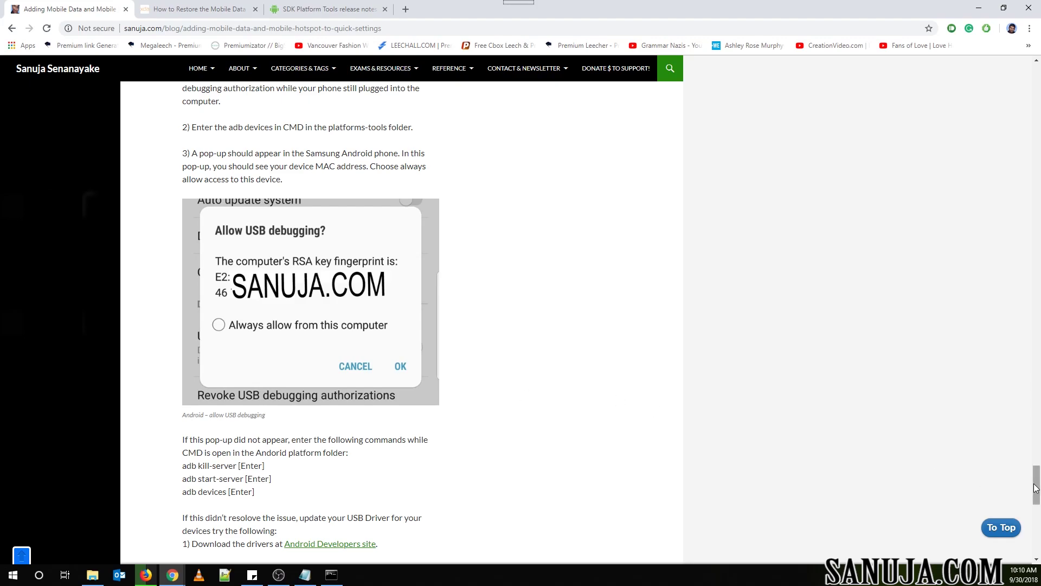
pyautogui.moveTo(1035, 487); pyautogui.dragTo(1035, 483)
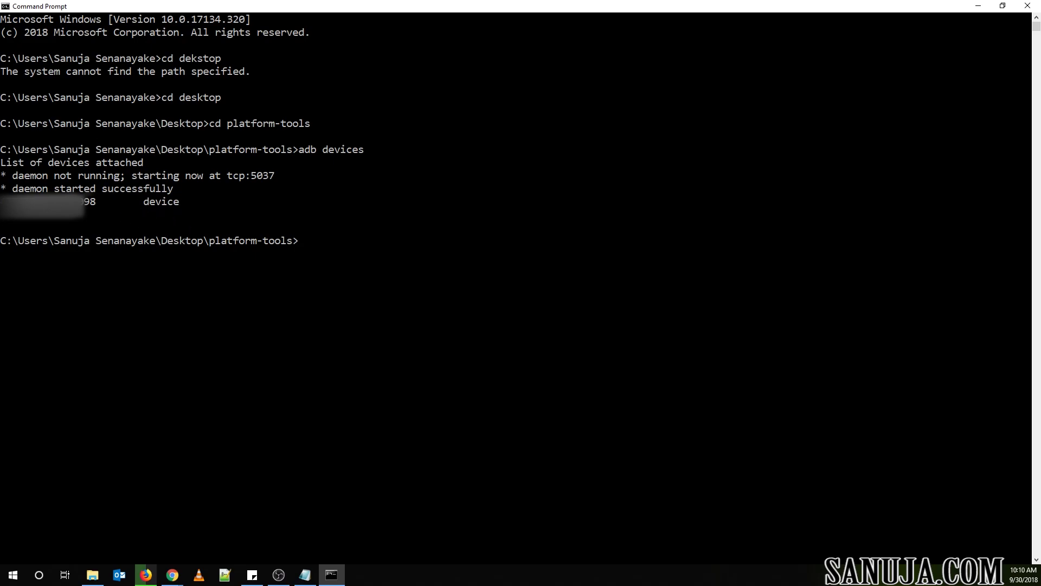
pyautogui.hotkey('alt', 'Tab')
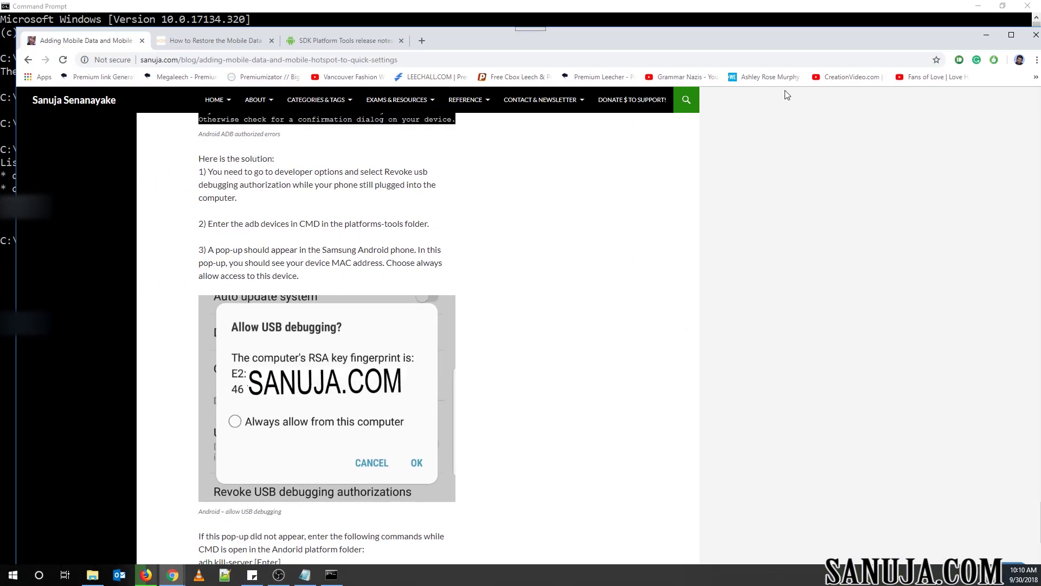
pyautogui.moveTo(769, 46); pyautogui.dragTo(734, 16)
pyautogui.scroll(15, 597, 378)
pyautogui.scroll(10, 599, 379)
pyautogui.scroll(-5, 599, 380)
pyautogui.scroll(3, 598, 379)
pyautogui.scroll(-3, 598, 379)
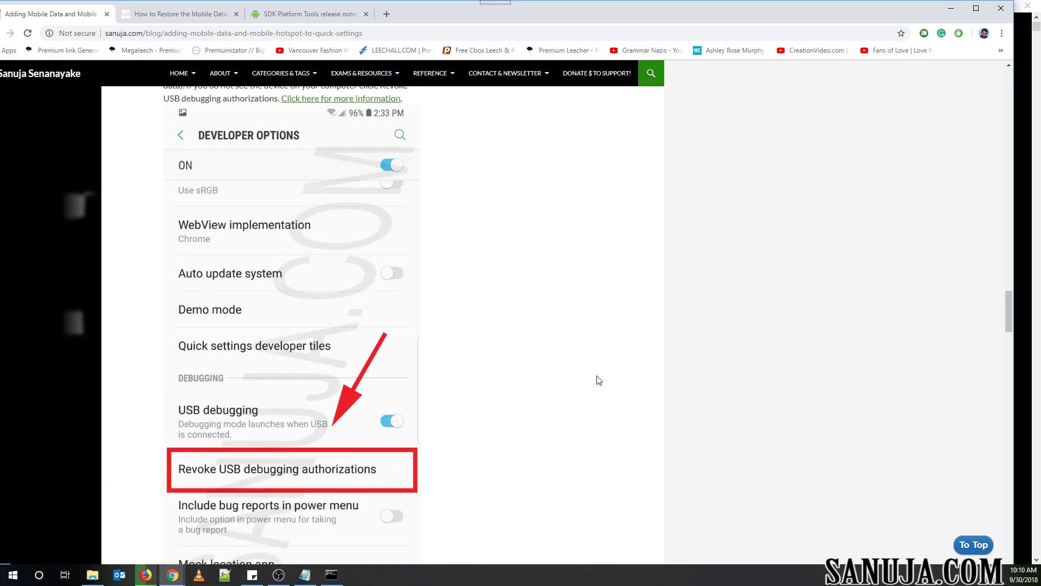
pyautogui.scroll(3, 315, 323)
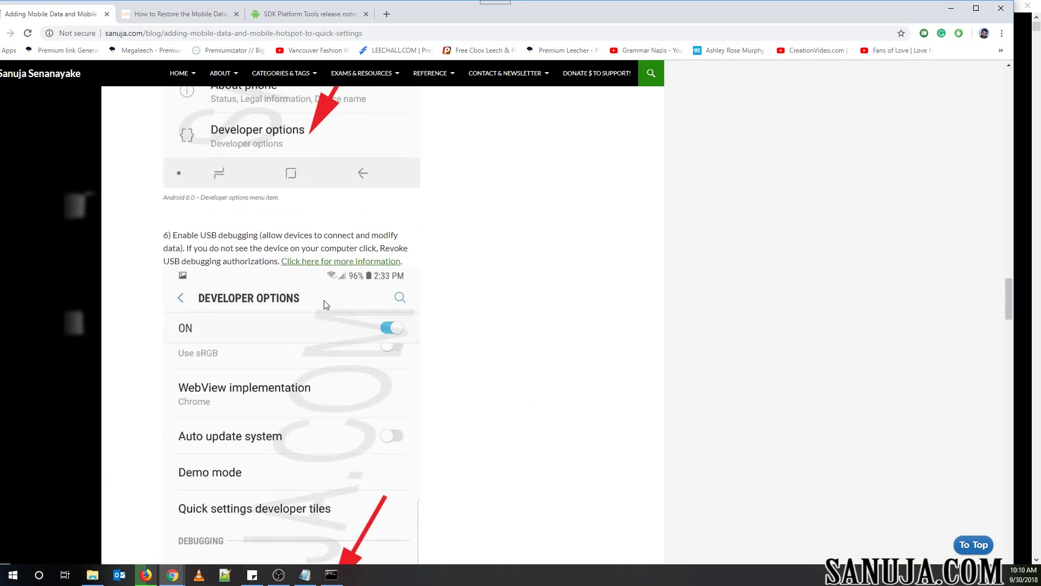
pyautogui.scroll(-4, 275, 304)
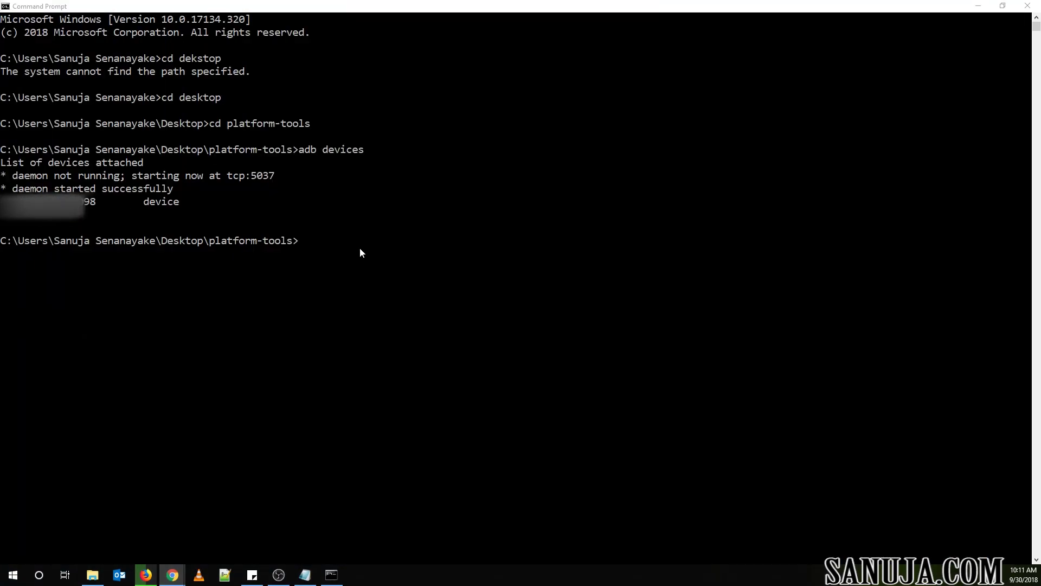
# - In Command Prompt, stop the ADB server with adb kill-server and list the attached devices again with adb devices
pyautogui.write('adb kill-server')
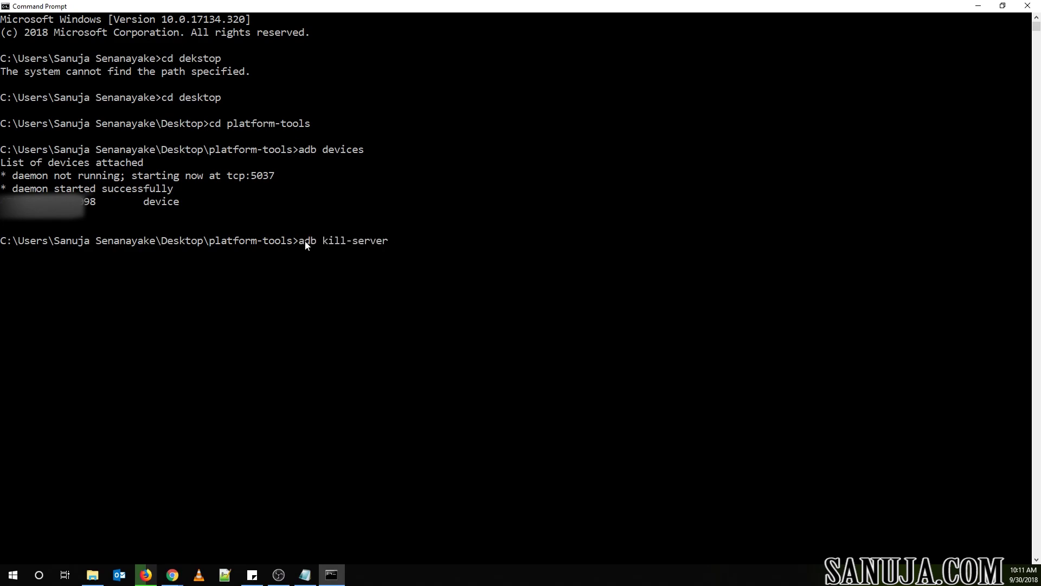
pyautogui.press('Return')
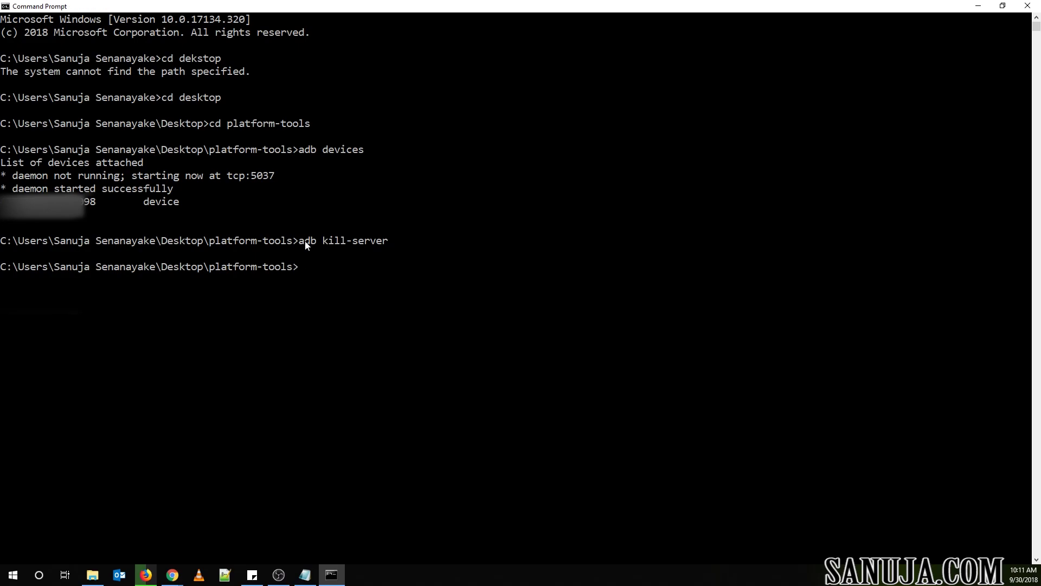
pyautogui.write('adb devices')
pyautogui.press('Return')
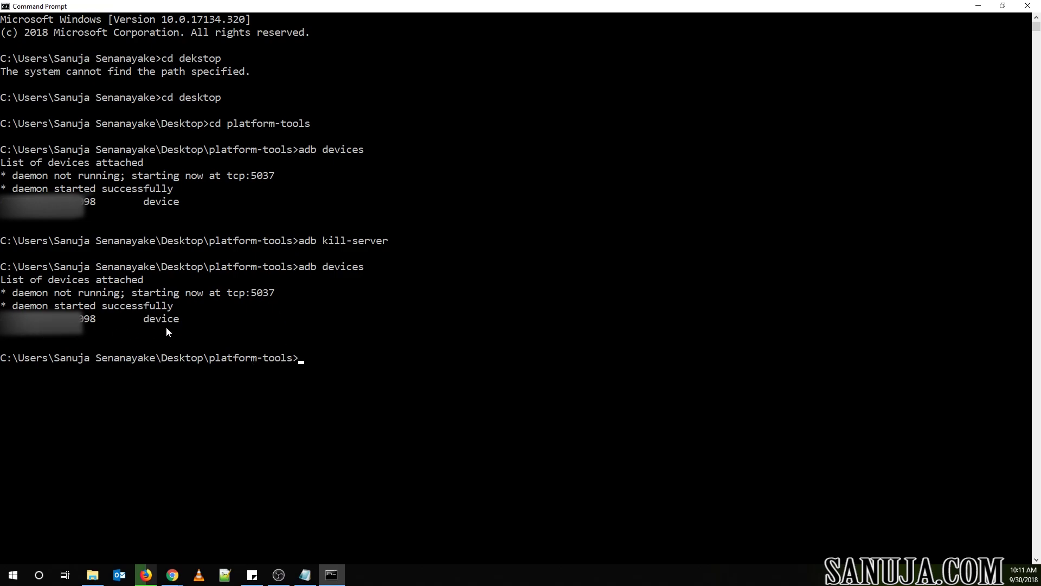
# - In the browser, examine the guide's Errors and Solution section and its linked Install a USB driver page, closing that page when done
pyautogui.hotkey('alt', 'Tab')
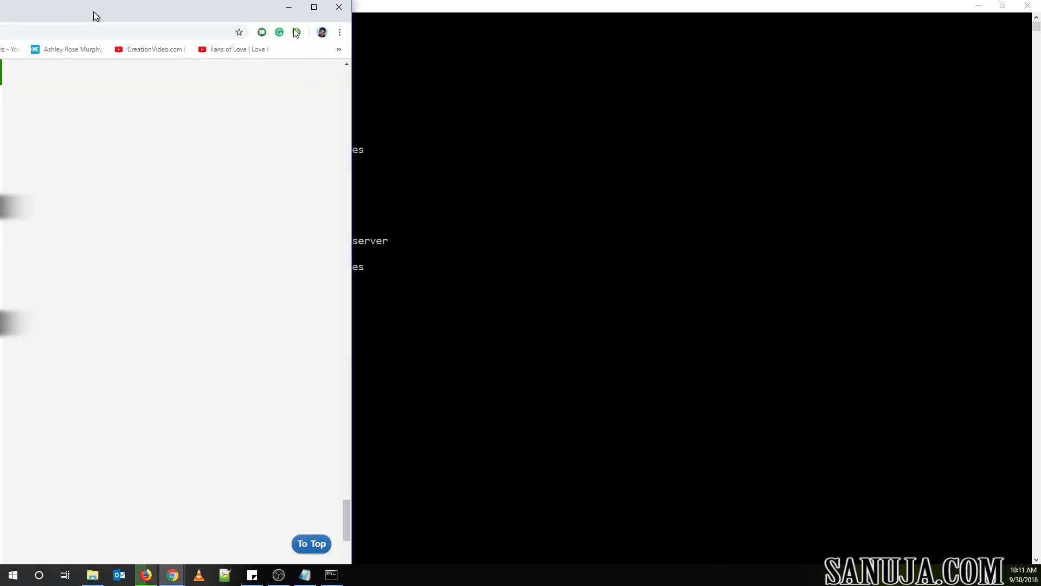
pyautogui.moveTo(95, 17); pyautogui.dragTo(114, 23)
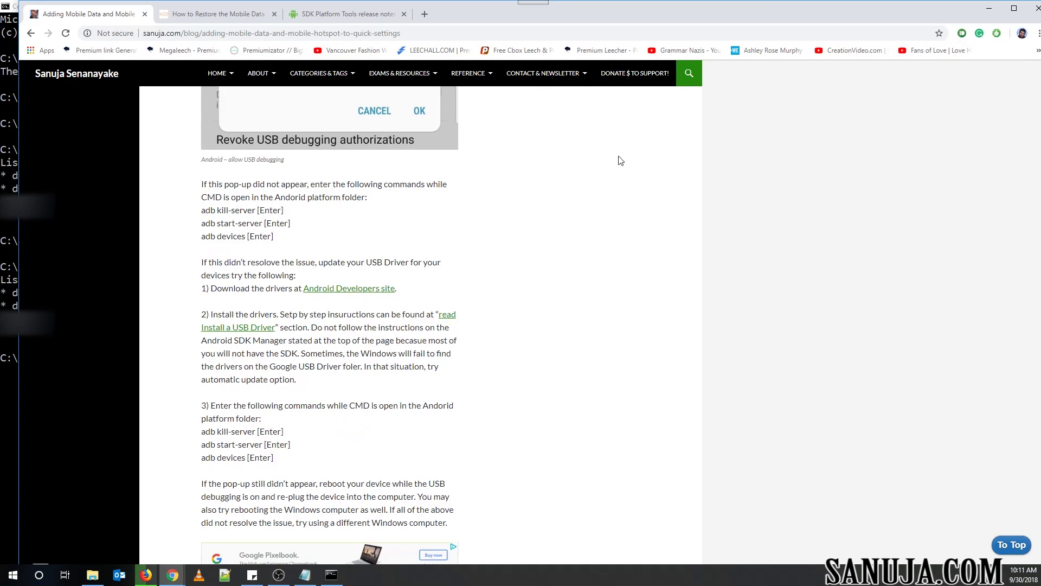
pyautogui.click(328, 36)
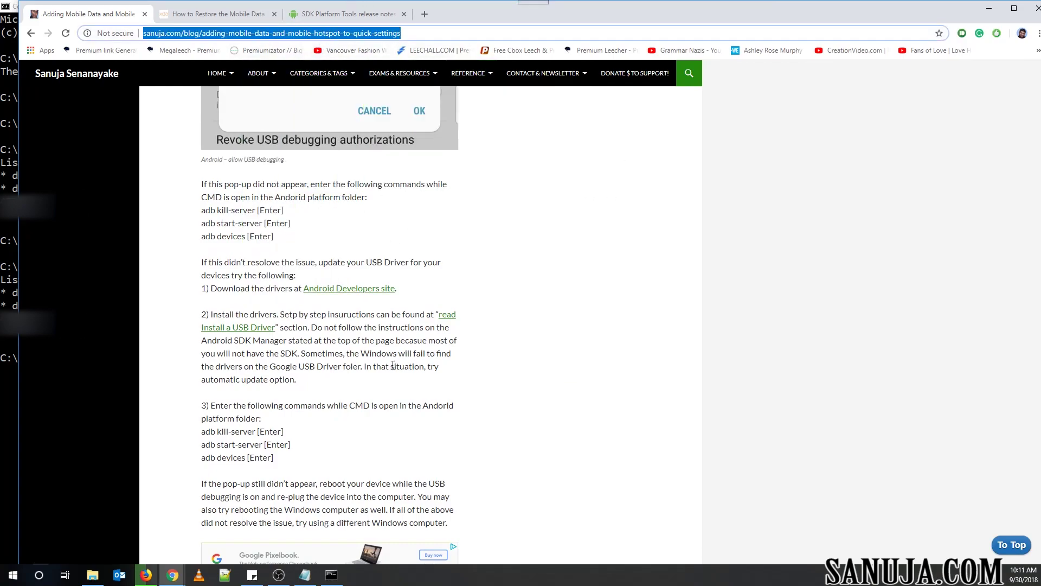
pyautogui.scroll(14, 678, 272)
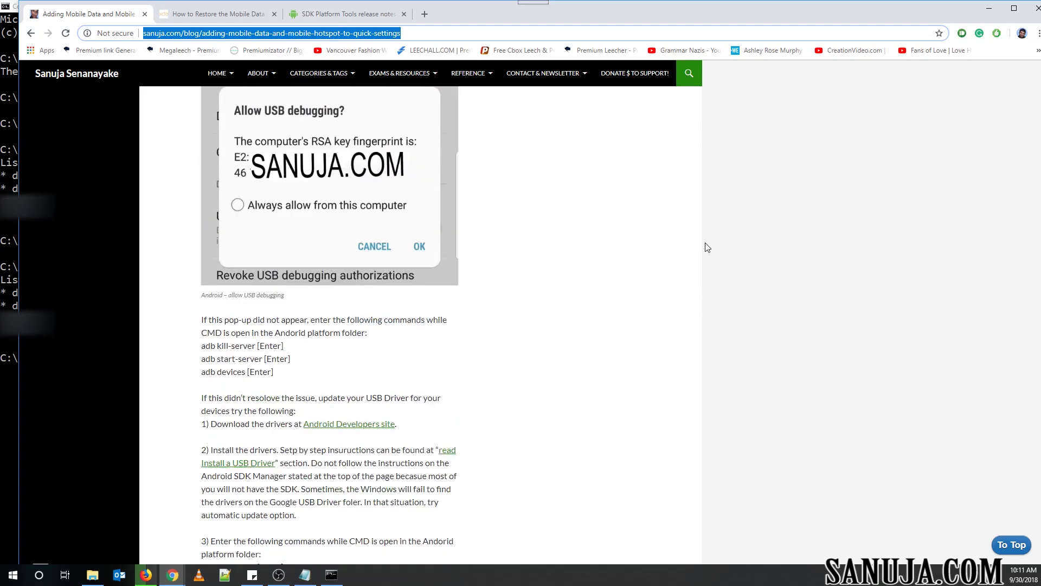
pyautogui.scroll(-2, 616, 284)
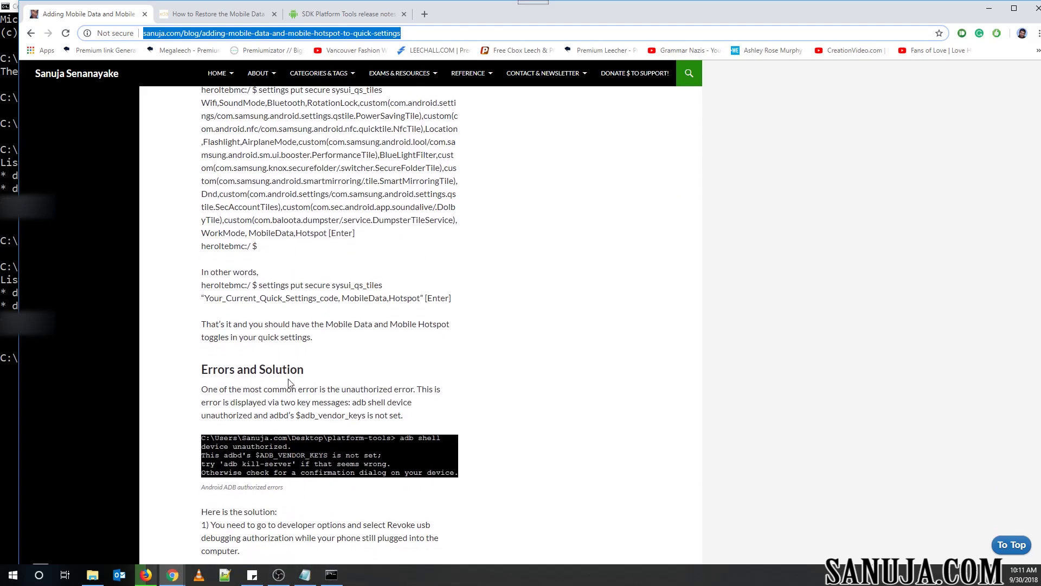
pyautogui.scroll(-15, 456, 353)
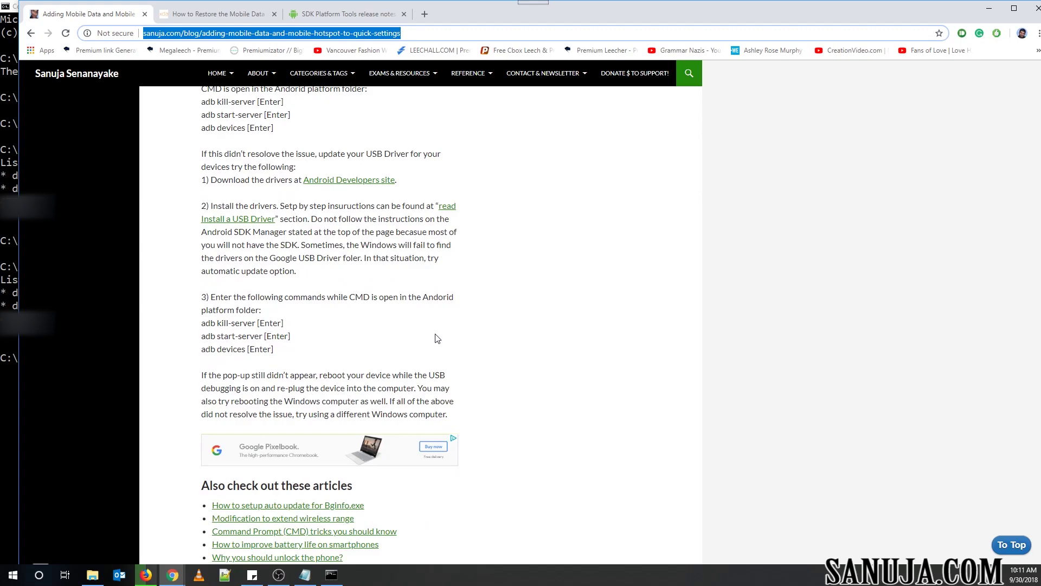
pyautogui.click(239, 224)
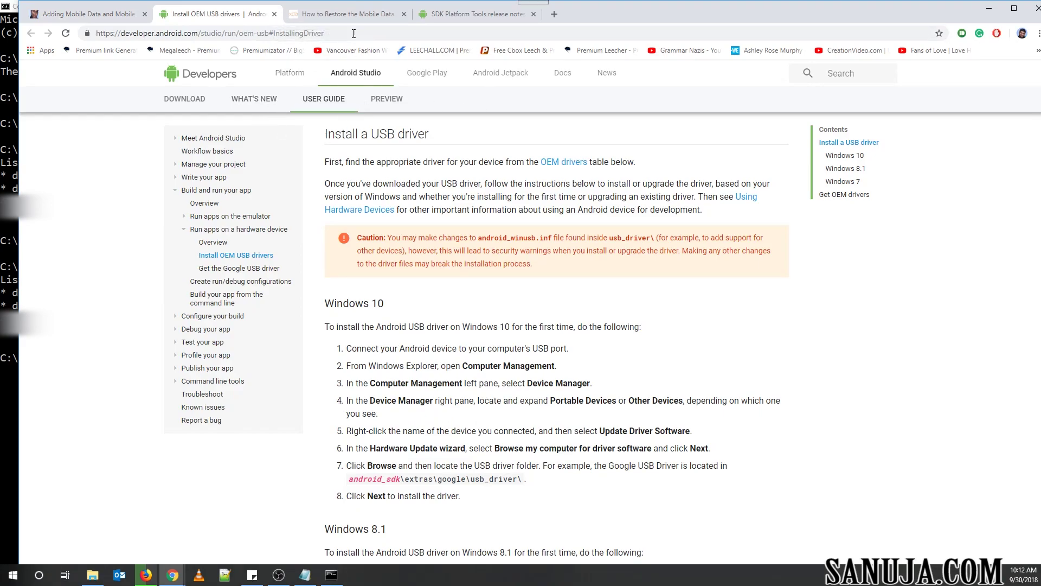
pyautogui.click(274, 17)
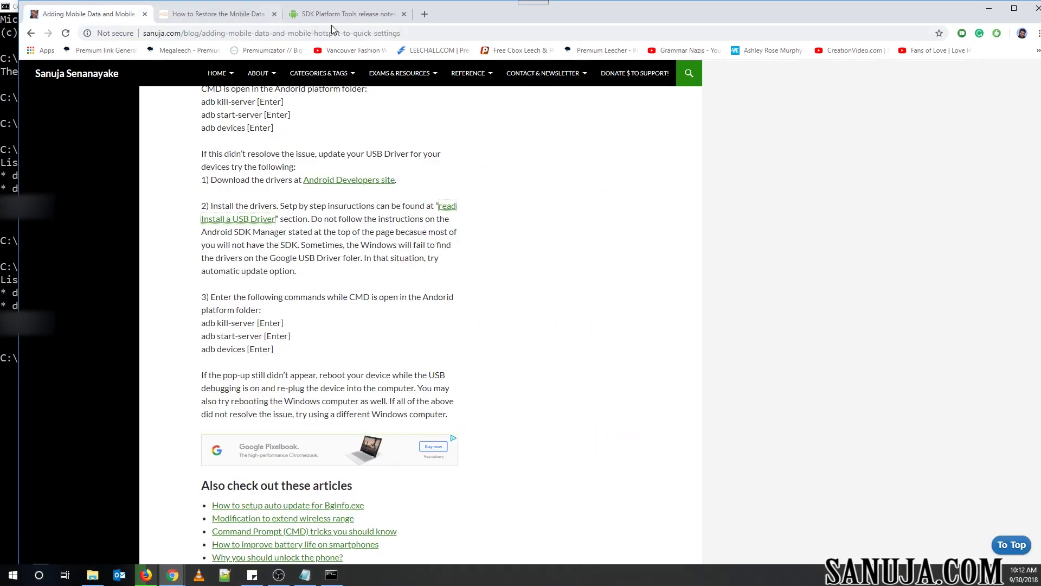
pyautogui.press('super+Down')
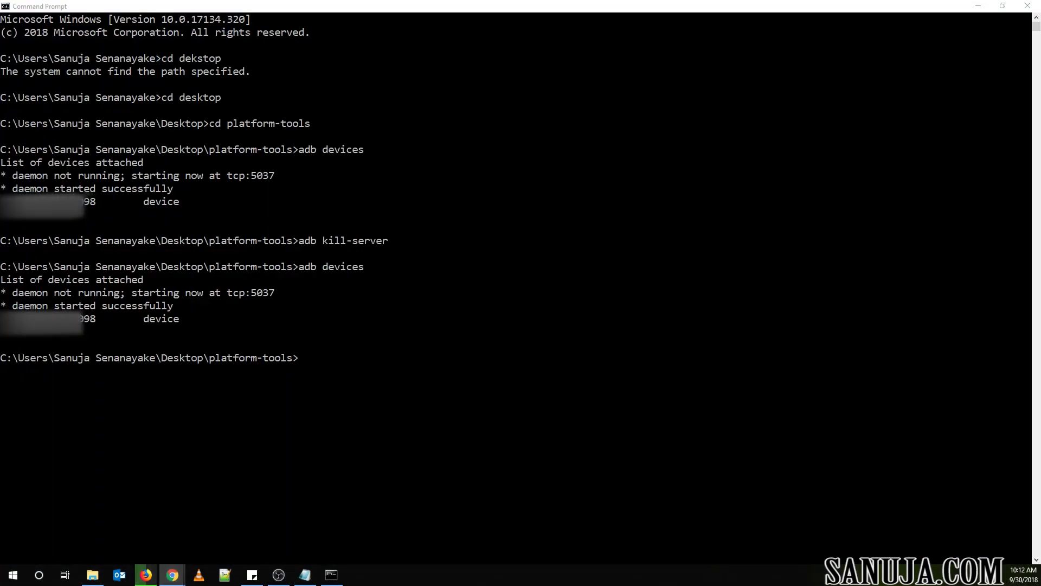
pyautogui.click(212, 330)
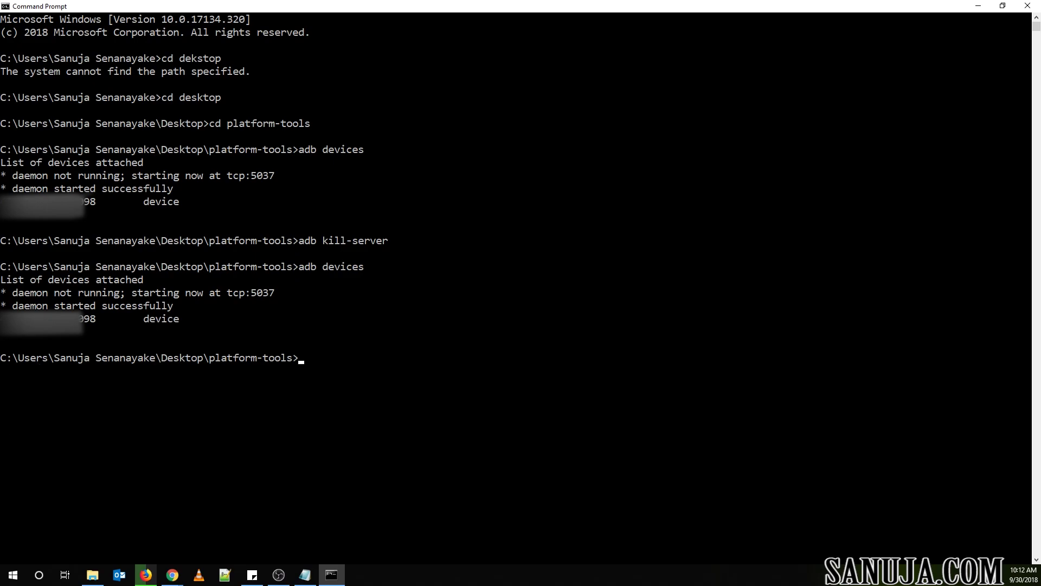
pyautogui.hotkey('alt', 'Tab')
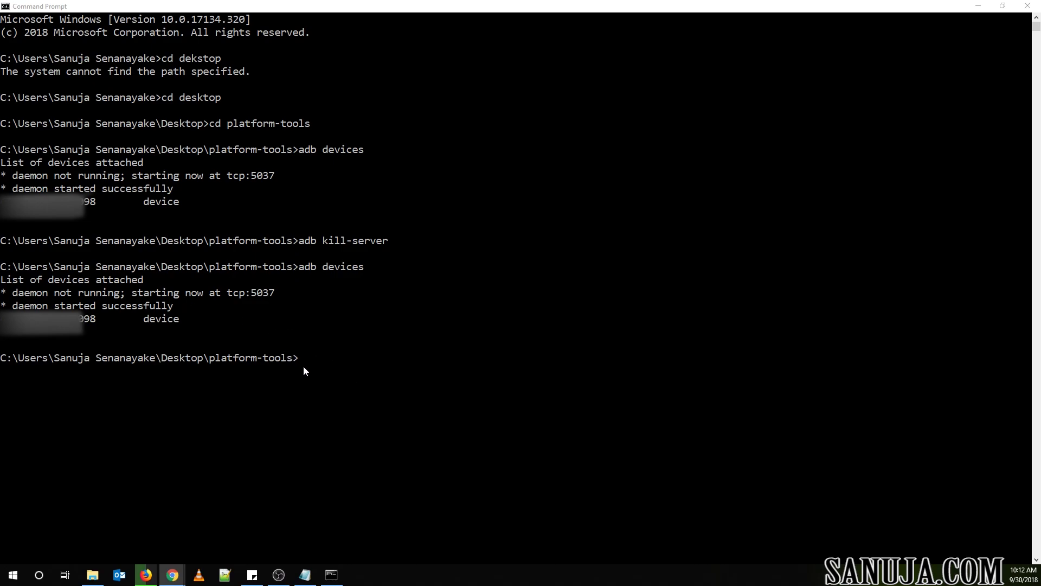
pyautogui.click(351, 396)
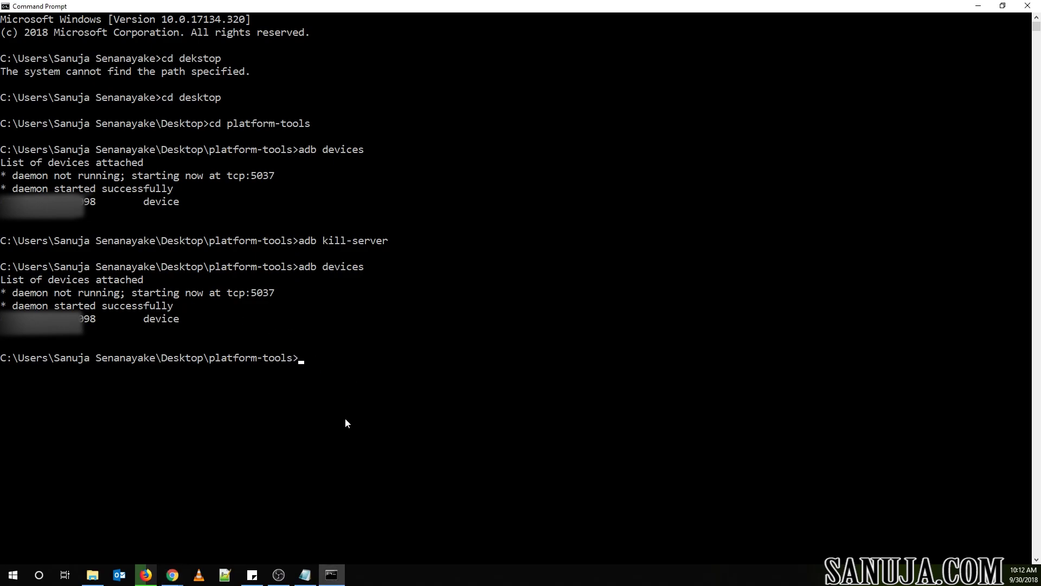
pyautogui.hotkey('alt', 'Tab')
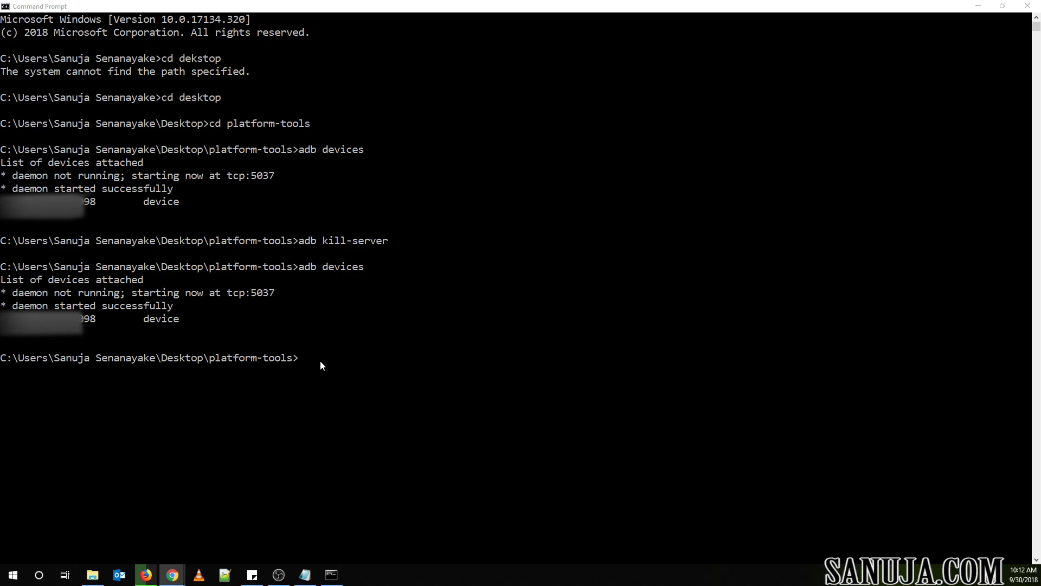
# - In Command Prompt, open a shell on the connected Android device with the command adb shell
pyautogui.click(328, 379)
pyautogui.write('adb shell')
pyautogui.press('Return')
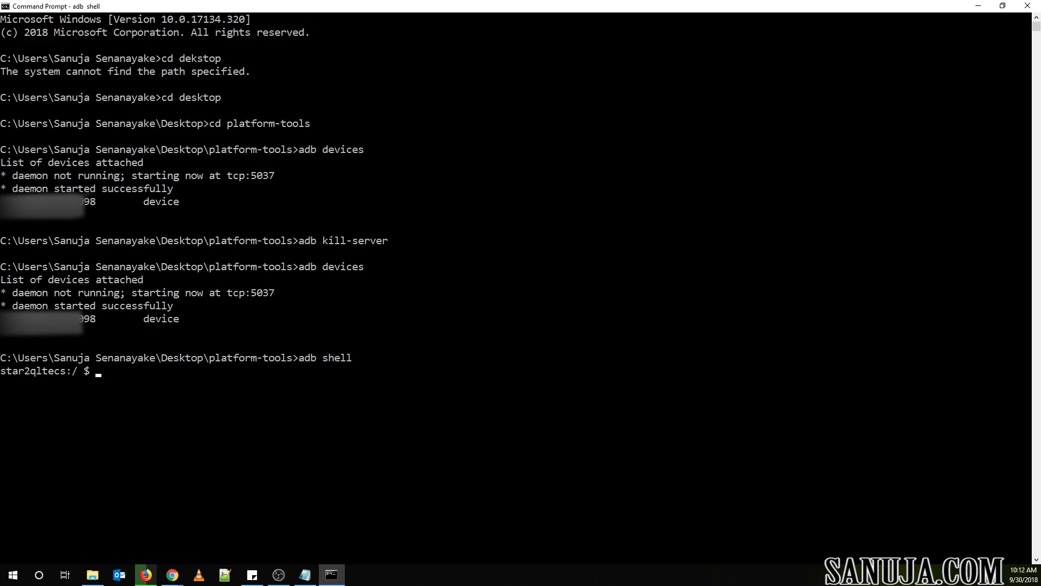
# - Print the device's current quick settings tiles with the shell command settings get secure sysui_qs_tiles
pyautogui.click(172, 574)
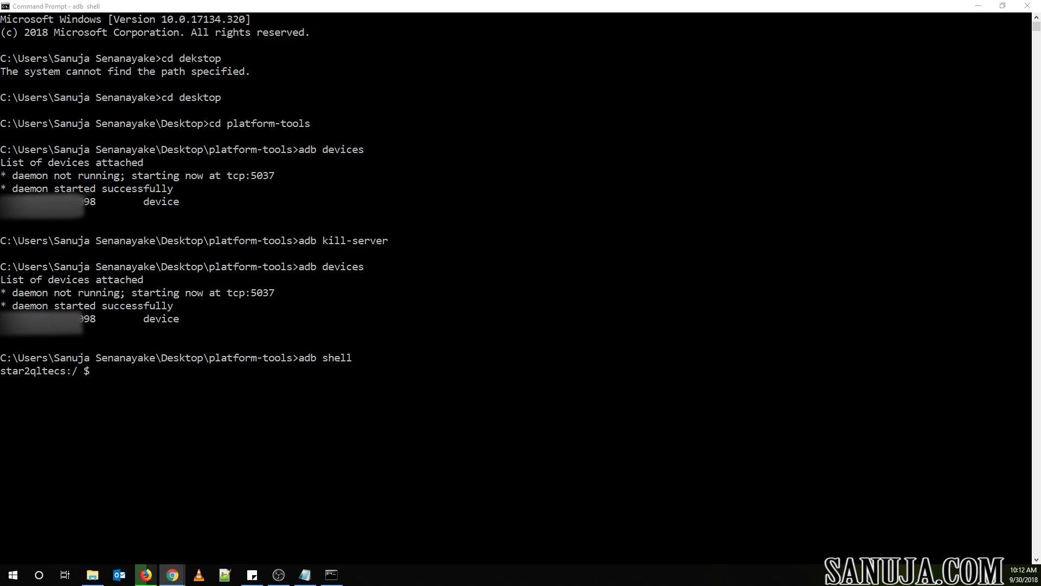
pyautogui.click(119, 404)
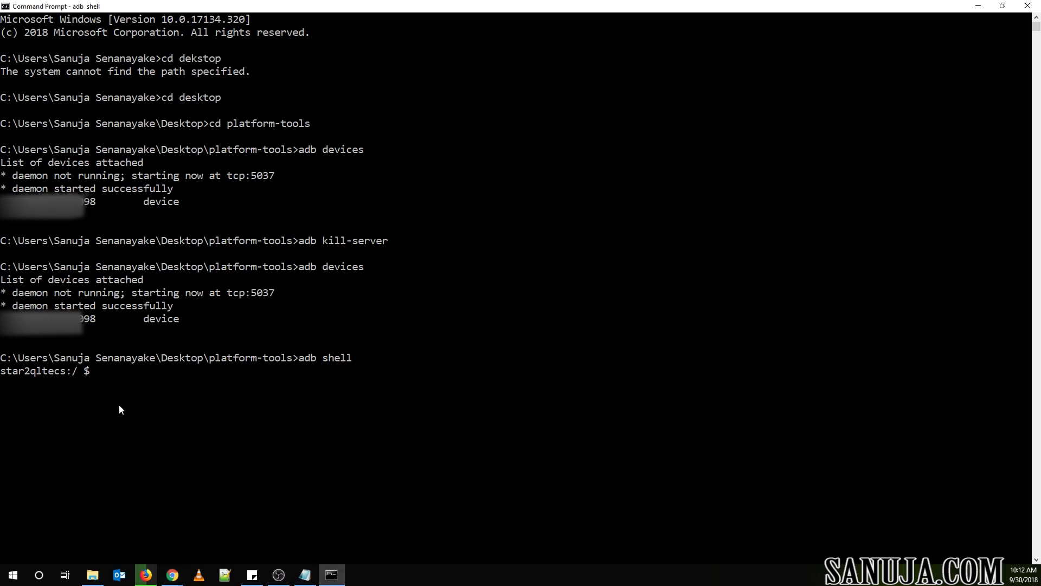
pyautogui.write('sett')
pyautogui.press('BackSpace')
pyautogui.press('BackSpace')
pyautogui.press('BackSpace')
pyautogui.write('ettings get secure')
pyautogui.press('BackSpace')
pyautogui.press('BackSpace')
pyautogui.press('BackSpace')
pyautogui.press('BackSpace')
pyautogui.press('BackSpace')
pyautogui.press('BackSpace')
pyautogui.write('secure sysui')
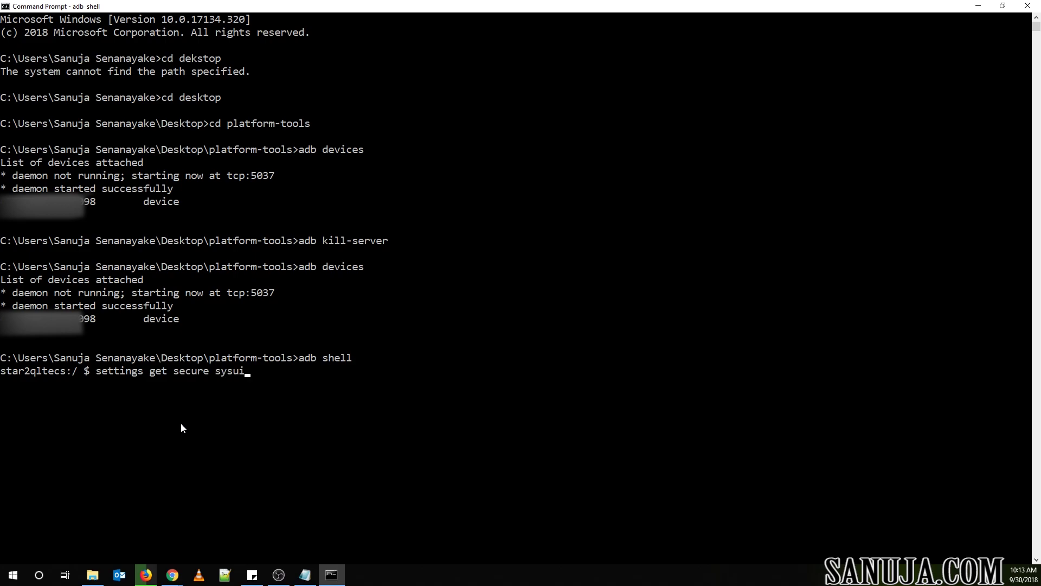
pyautogui.write('_qs_tiles')
pyautogui.press('Return')
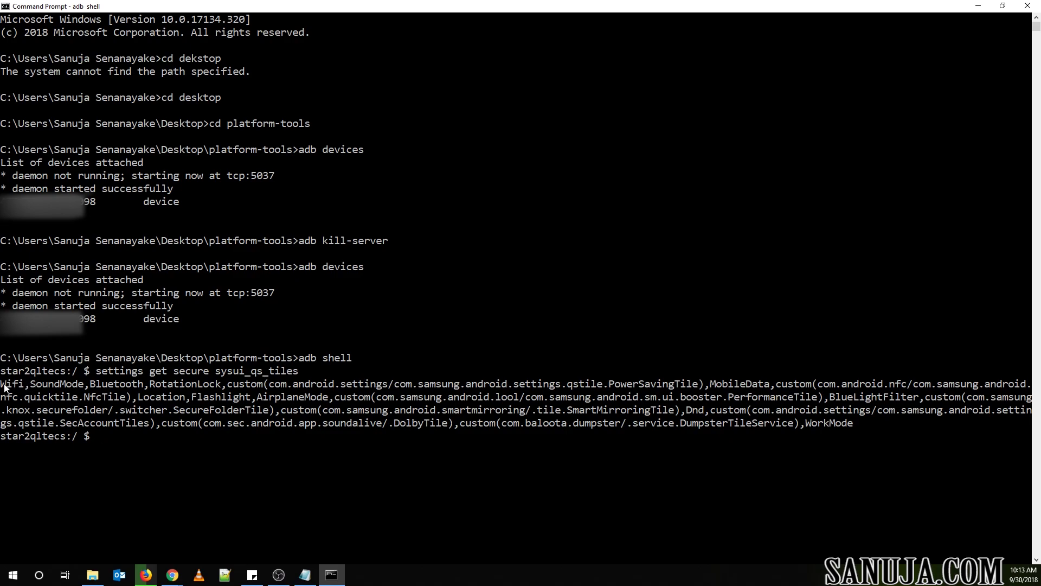
# - Copy the full tile list from Wifi through WorkMode in the shell output and switch to Notepad
pyautogui.moveTo(4, 386); pyautogui.dragTo(854, 424)
pyautogui.hotkey('ctrl', 'c')
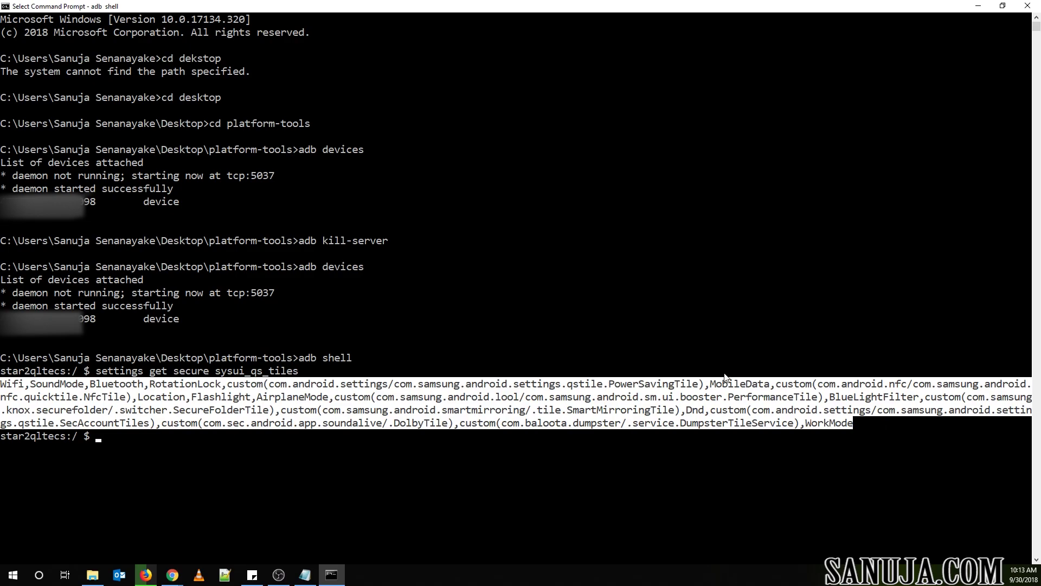
pyautogui.click(740, 395)
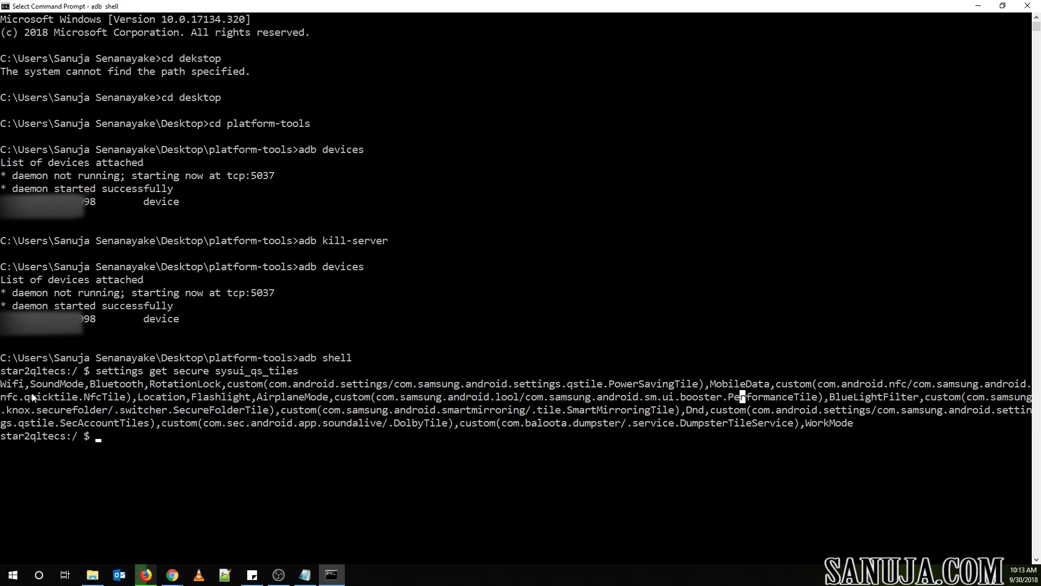
pyautogui.moveTo(1, 382)
pyautogui.mouseDown()
pyautogui.moveTo(465, 427)
pyautogui.moveTo(857, 423)
pyautogui.moveTo(1, 383)
pyautogui.mouseUp()
pyautogui.rightClick(793, 408)
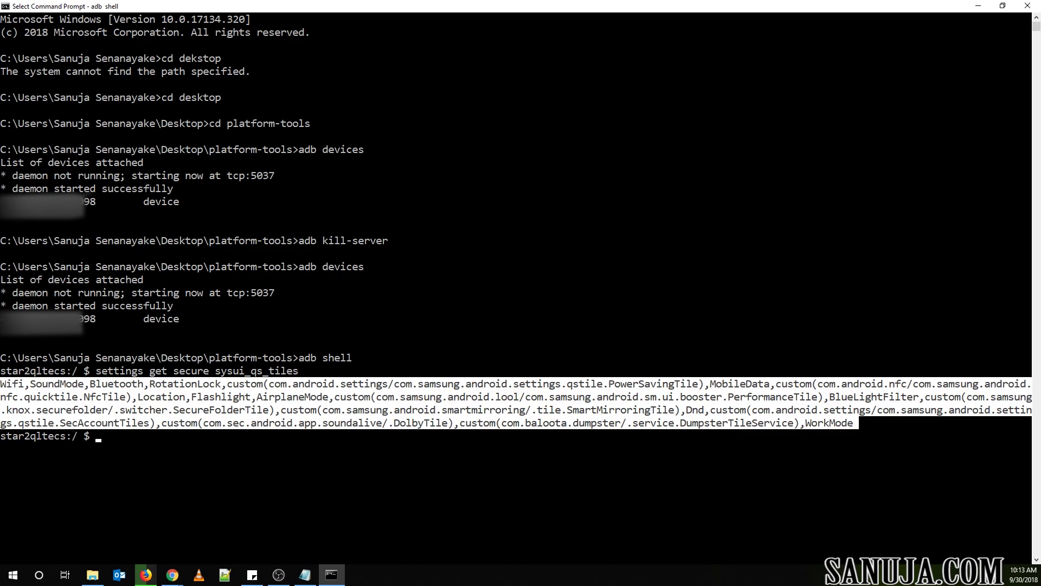
pyautogui.rightClick(1, 382)
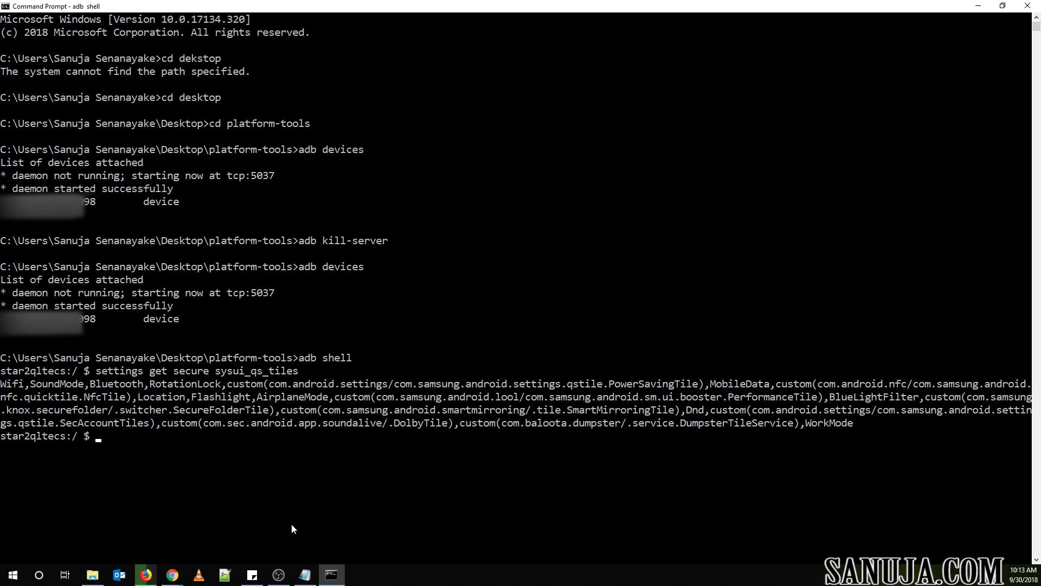
pyautogui.click(305, 574)
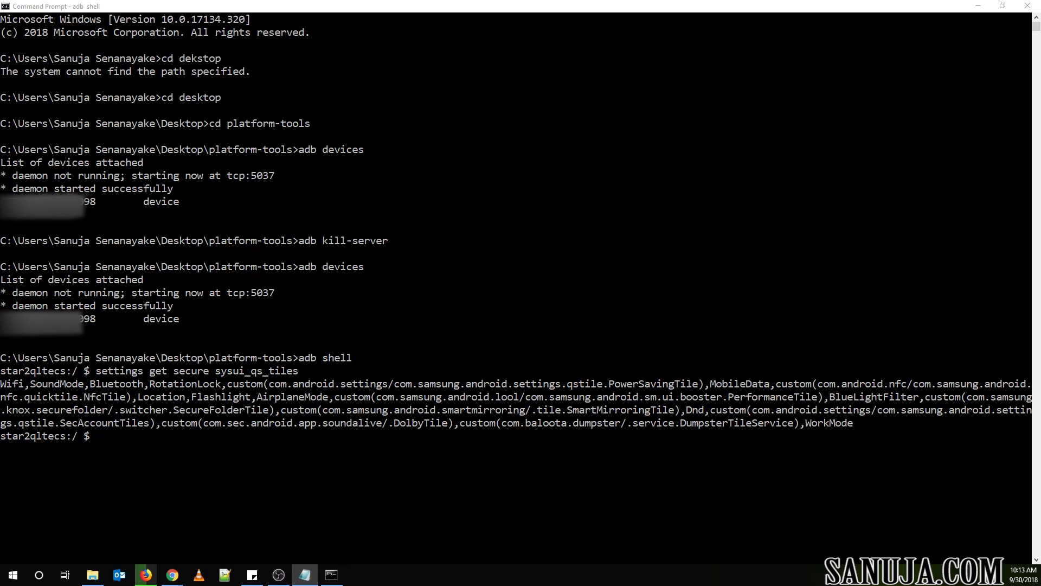
# - Paste the copied tile list into the empty Notepad document and append ,MobileData,MobileHotSpot after WorkMode
pyautogui.moveTo(780, 7); pyautogui.dragTo(636, 61)
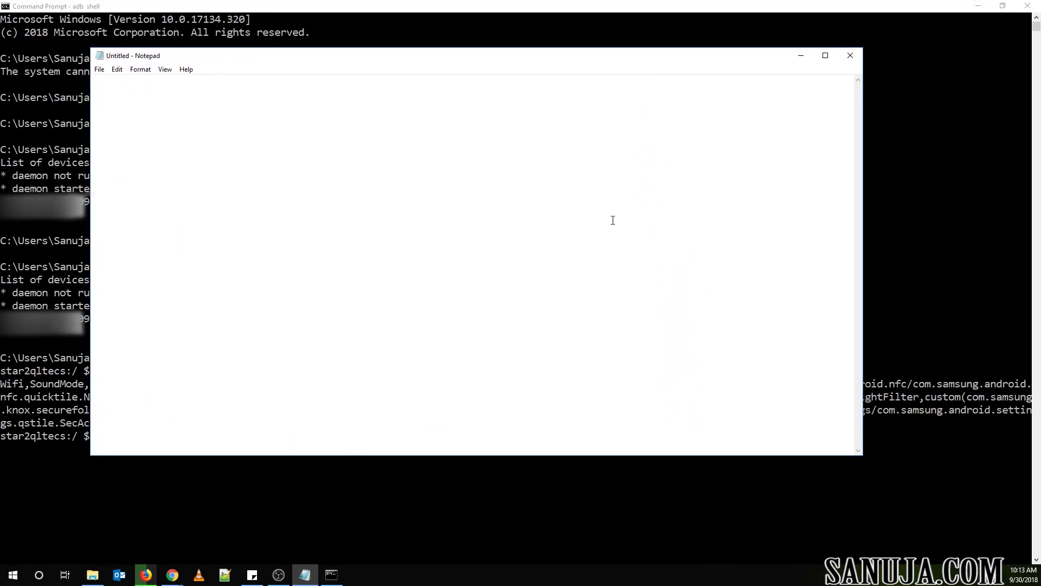
pyautogui.hotkey('ctrl', 'v')
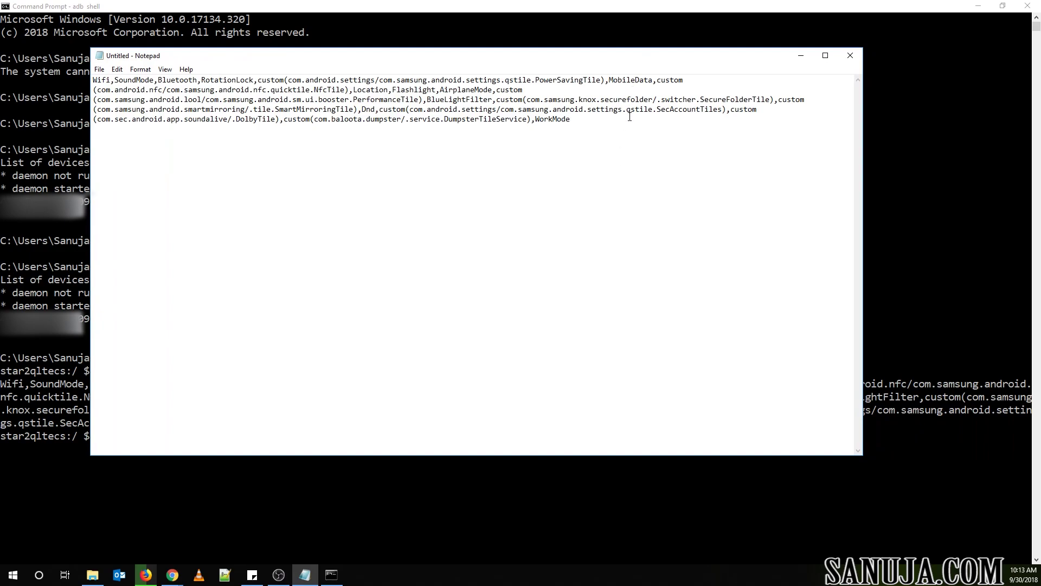
pyautogui.write(',')
pyautogui.press('BackSpace')
pyautogui.write('MobileData,')
pyautogui.press('BackSpace')
pyautogui.press('BackSpace')
pyautogui.press('BackSpace')
pyautogui.write('ta,MobileHotSpo')
pyautogui.click(801, 55)
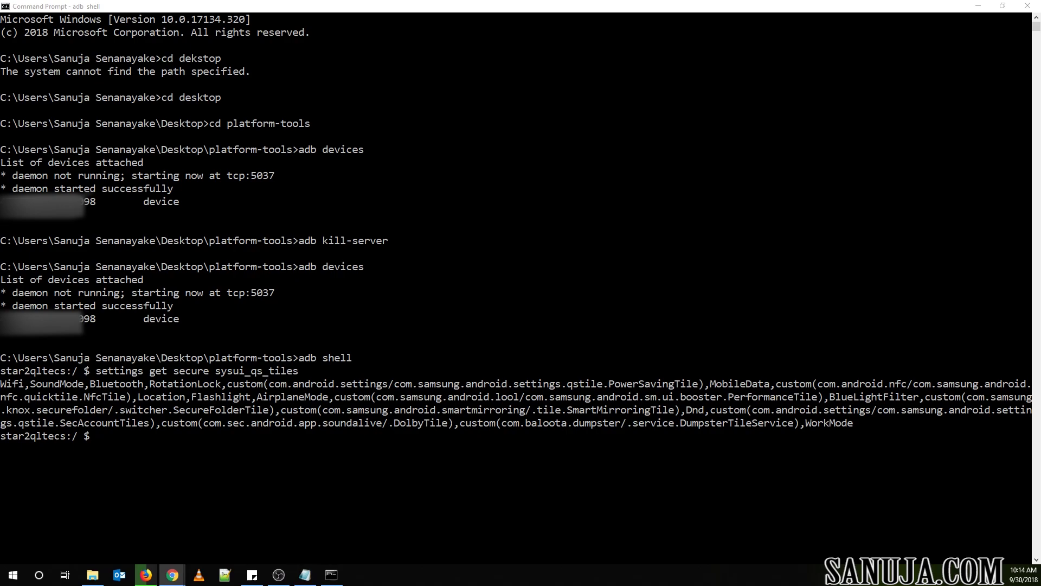
# - In Notepad, change the final entry of the tile list to Hotspot and enclose the whole list in double quotes
pyautogui.hotkey('alt', 'Tab')
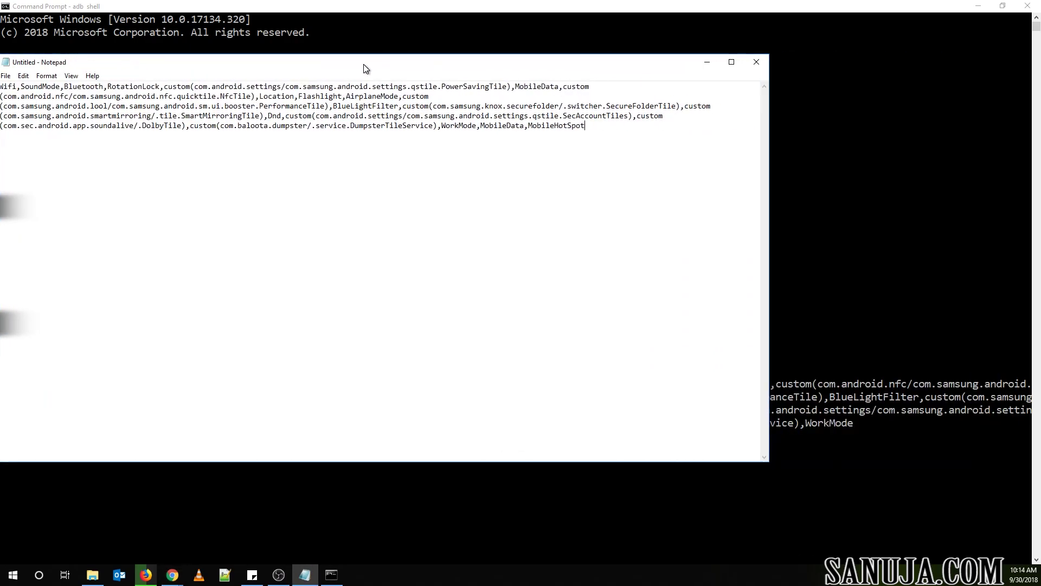
pyautogui.click(622, 123)
pyautogui.press('BackSpace')
pyautogui.press('BackSpace')
pyautogui.press('BackSpace')
pyautogui.press('BackSpace')
pyautogui.press('BackSpace')
pyautogui.press('BackSpace')
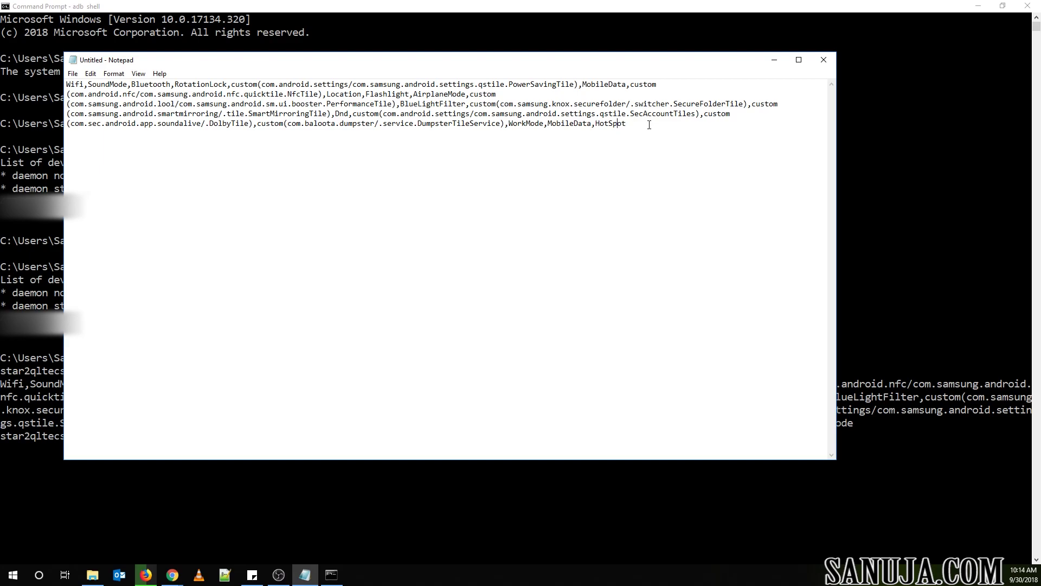
pyautogui.press('BackSpace')
pyautogui.write('spot"')
pyautogui.click(66, 85)
pyautogui.write('"')
# - Copy the entire quoted tile list from Notepad and switch to Command Prompt
pyautogui.moveTo(641, 125); pyautogui.dragTo(66, 84)
pyautogui.rightClick(123, 88)
pyautogui.click(142, 124)
pyautogui.hotkey('alt', 'Tab')
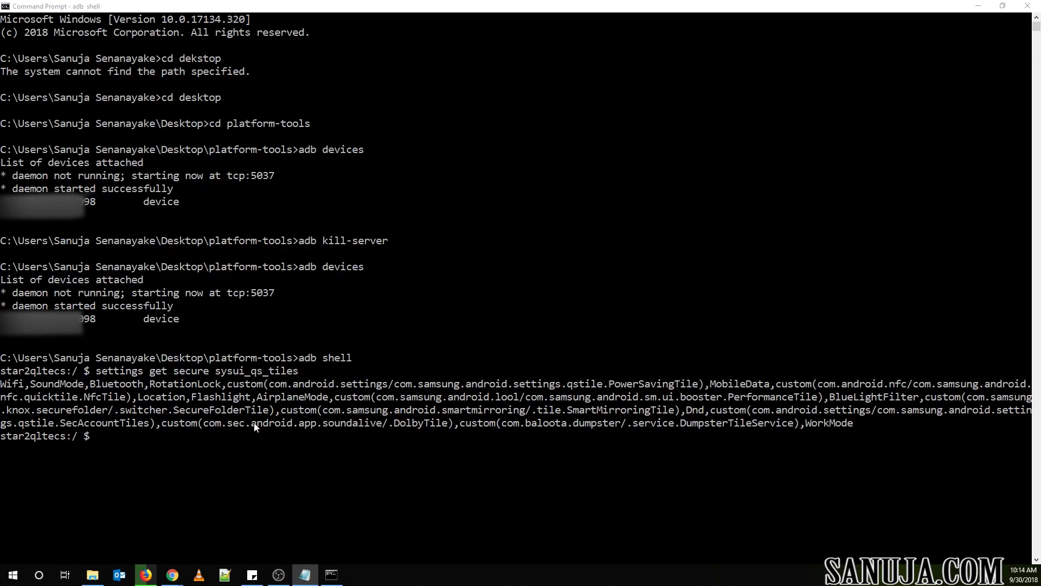
pyautogui.click(111, 447)
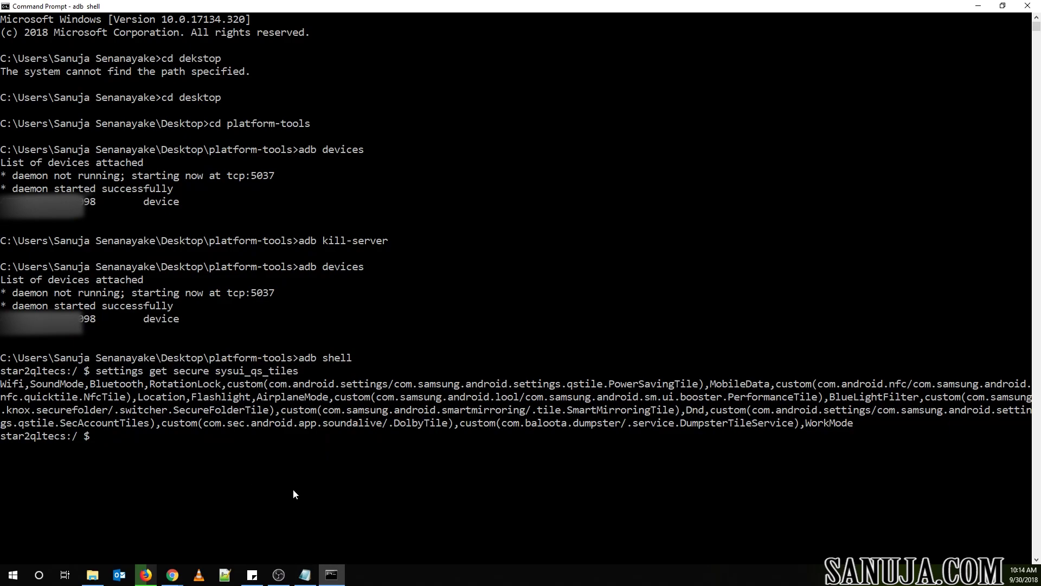
# - Recall the previous shell command and change get to put so it reads settings put secure sysui_qs_tiles, ending with a space
pyautogui.press('Up')
pyautogui.click(151, 437)
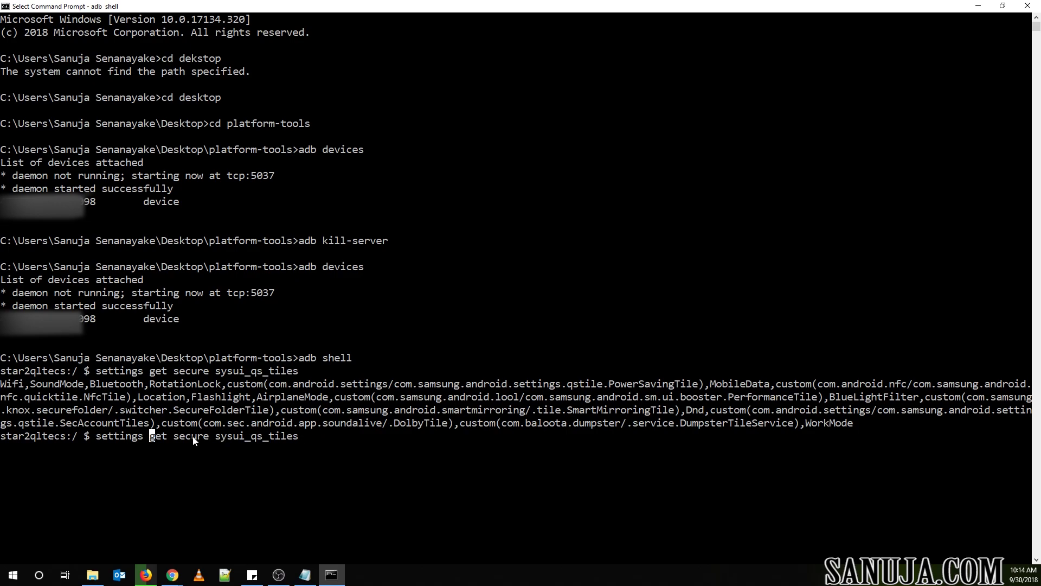
pyautogui.press('Escape')
pyautogui.press('Left')
pyautogui.press('Left')
pyautogui.press('Left')
pyautogui.press('Left')
pyautogui.press('Left')
pyautogui.press('Left')
pyautogui.press('Left')
pyautogui.press('Left')
pyautogui.press('Left')
pyautogui.press('Left')
pyautogui.press('Left')
pyautogui.press('Left')
pyautogui.press('Left')
pyautogui.press('Left')
pyautogui.press('Left')
pyautogui.press('Left')
pyautogui.press('Left')
pyautogui.press('Left')
pyautogui.press('Left')
pyautogui.press('Left')
pyautogui.write('put')
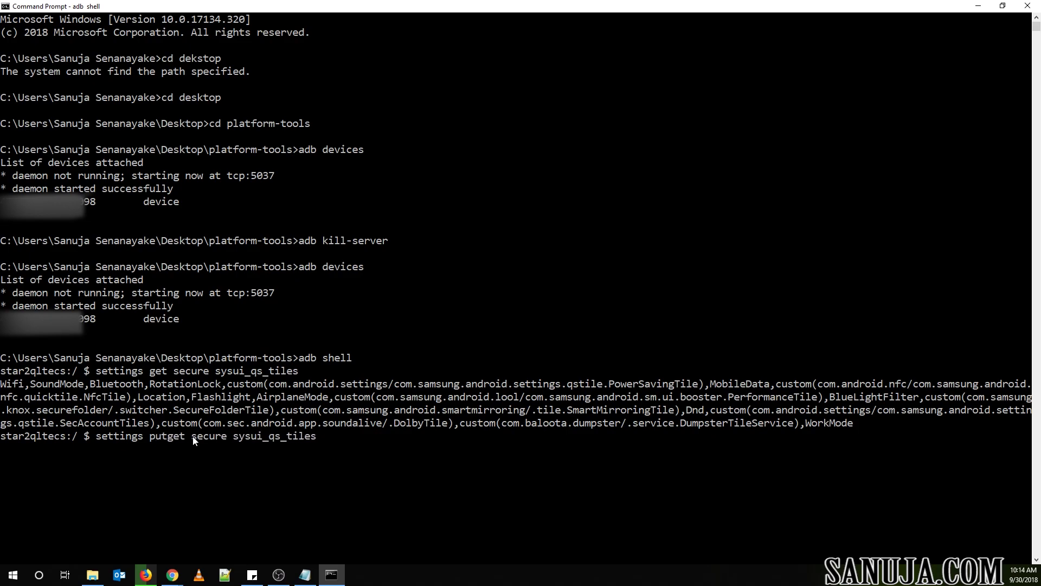
pyautogui.press('Delete')
pyautogui.press('Delete')
pyautogui.press('Delete')
pyautogui.press('Right')
pyautogui.press('Right')
pyautogui.press('Right')
pyautogui.press('Right')
pyautogui.press('Right')
pyautogui.press('Right')
pyautogui.press('Right')
pyautogui.press('Right')
pyautogui.press('Right')
pyautogui.press('Right')
pyautogui.press('Right')
pyautogui.press('Right')
pyautogui.press('Right')
pyautogui.press('Right')
pyautogui.press('Right')
pyautogui.press('Right')
pyautogui.press('Right')
pyautogui.press('Right')
pyautogui.press('Right')
pyautogui.press('Right')
pyautogui.press('Right')
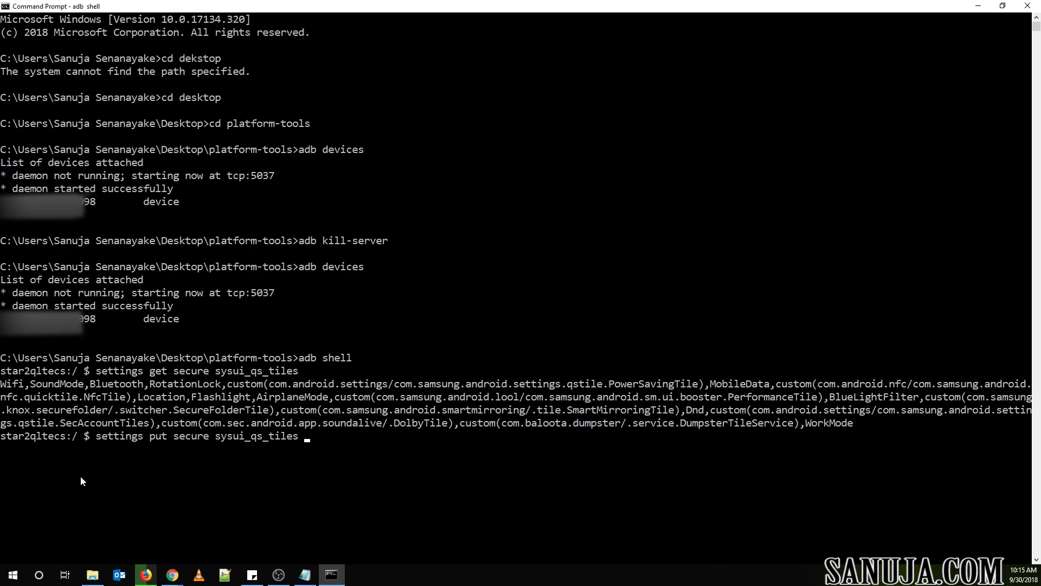
# - Paste the quoted tile list after settings put secure sysui_qs_tiles and check the text through MobileData,Hotspot
pyautogui.rightClick(307, 442)
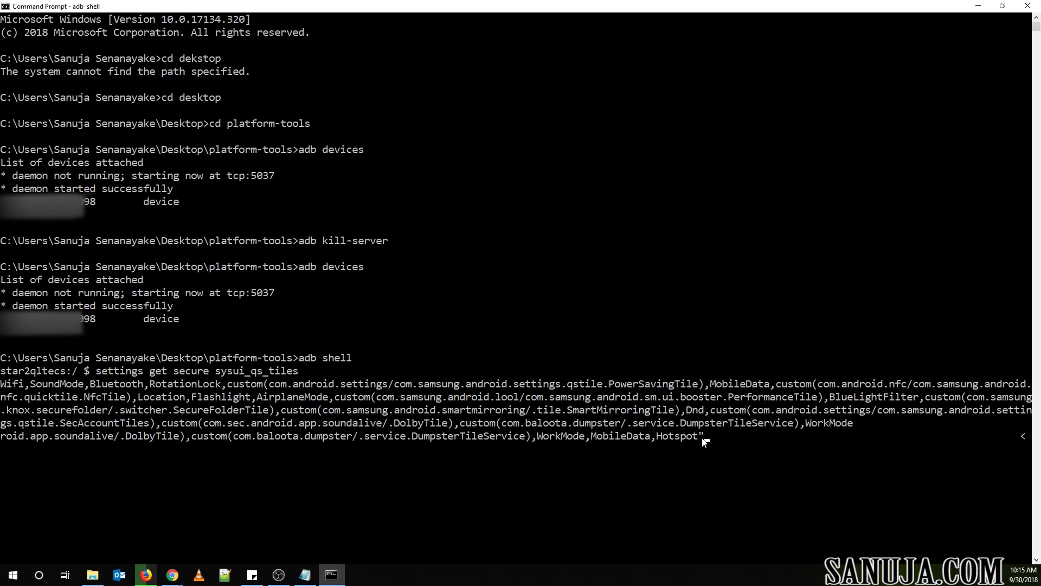
pyautogui.moveTo(702, 437); pyautogui.dragTo(3, 391)
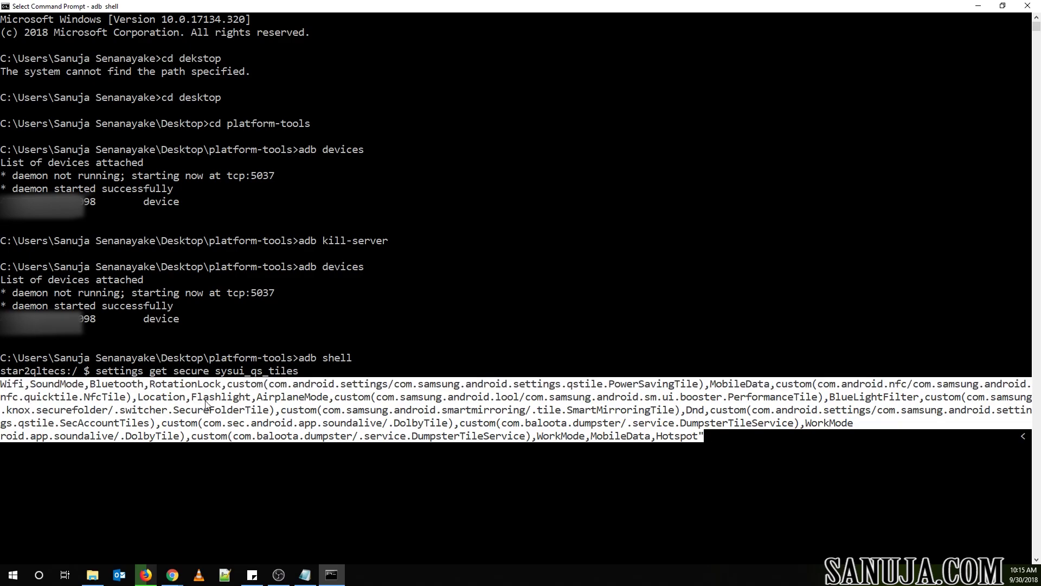
pyautogui.click(709, 436)
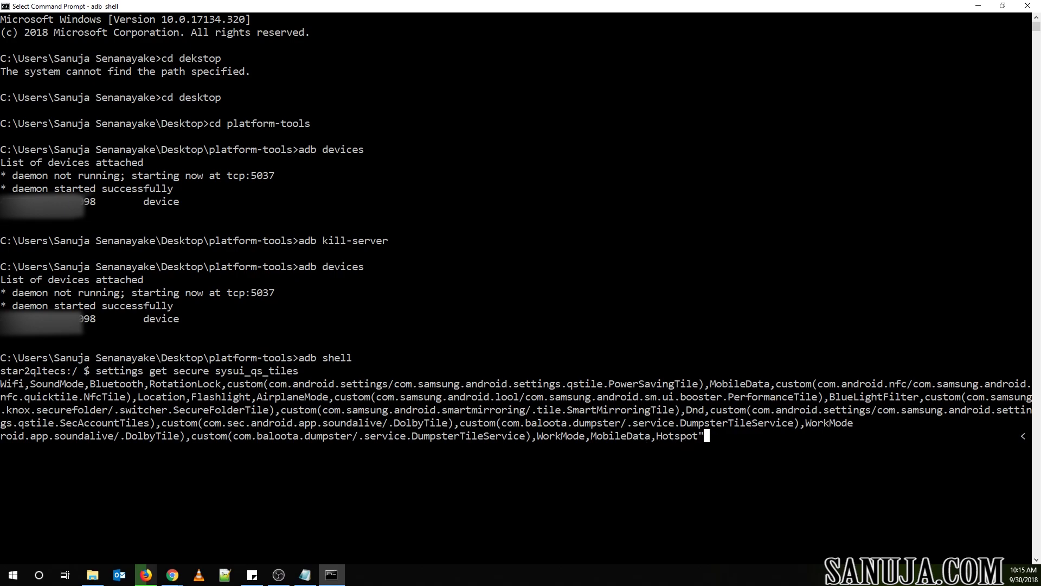
# - Copy the full quoted tile list in Notepad again and close the Command Prompt window
pyautogui.hotkey('alt', 'Tab')
pyautogui.moveTo(586, 145); pyautogui.dragTo(413, 146)
pyautogui.click(253, 203)
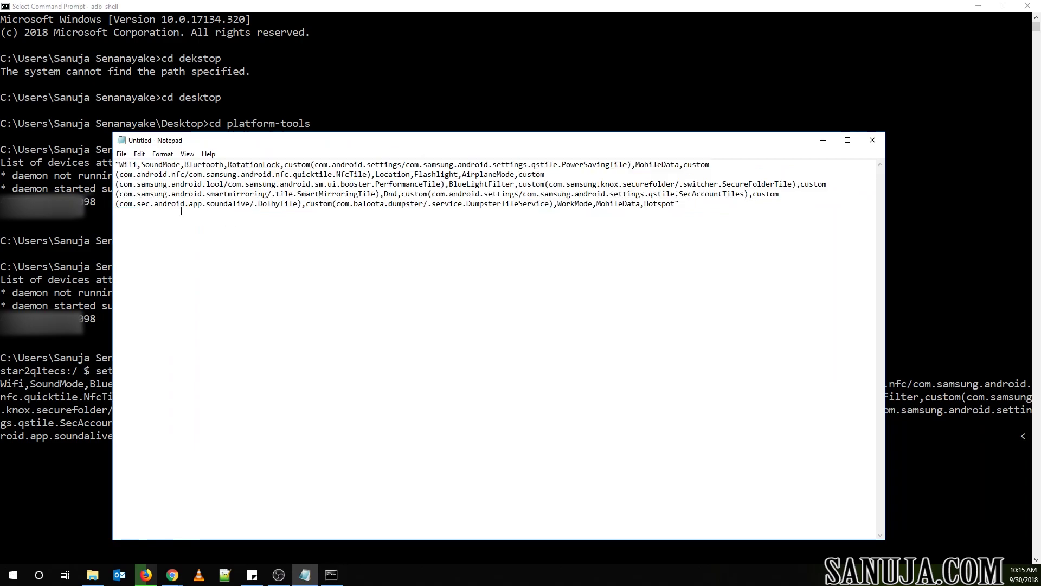
pyautogui.moveTo(115, 164); pyautogui.dragTo(119, 164)
pyautogui.moveTo(697, 204); pyautogui.dragTo(115, 163)
pyautogui.rightClick(195, 188)
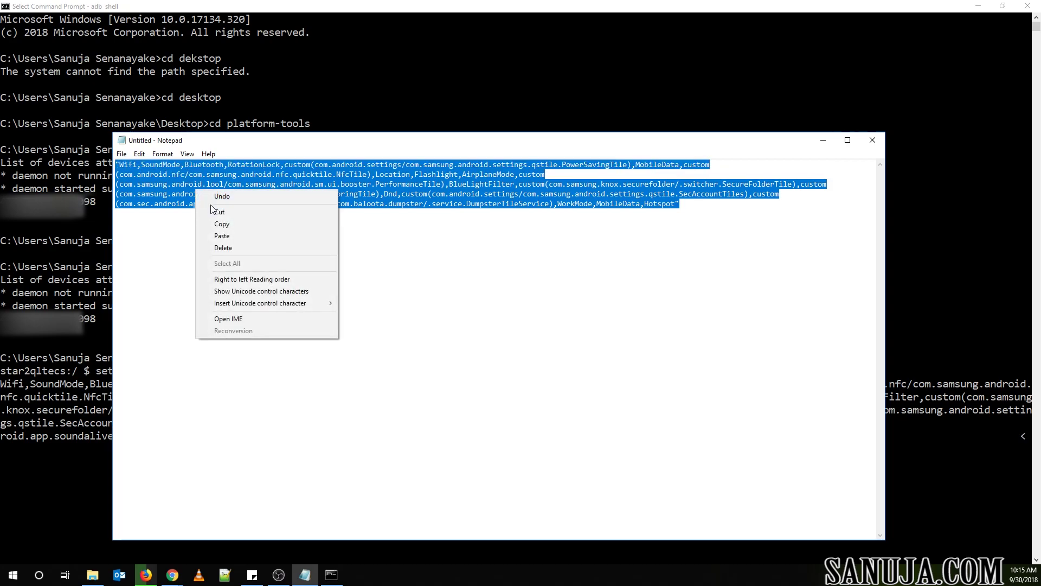
pyautogui.click(223, 223)
pyautogui.click(823, 140)
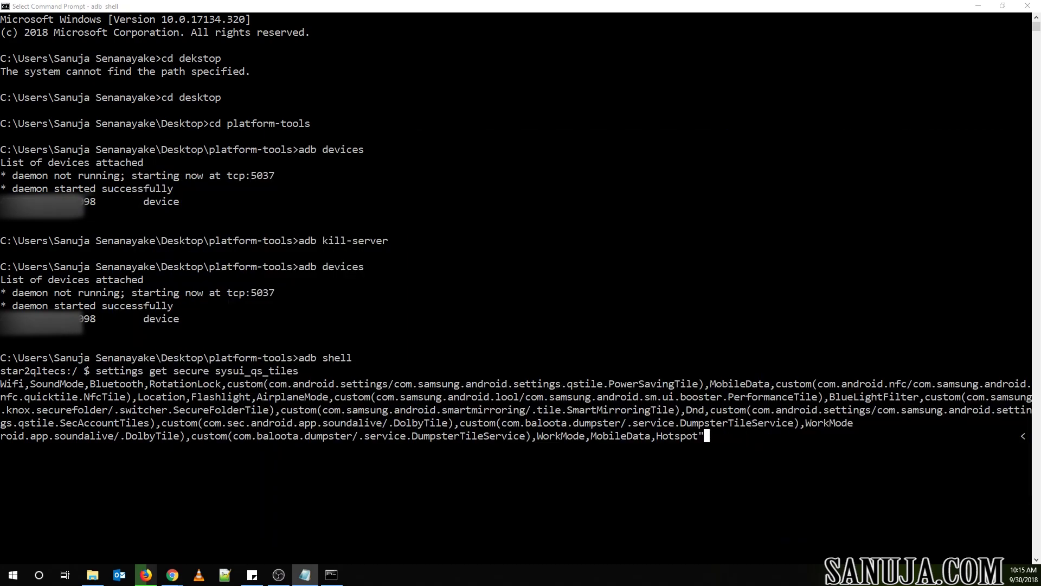
pyautogui.click(1029, 6)
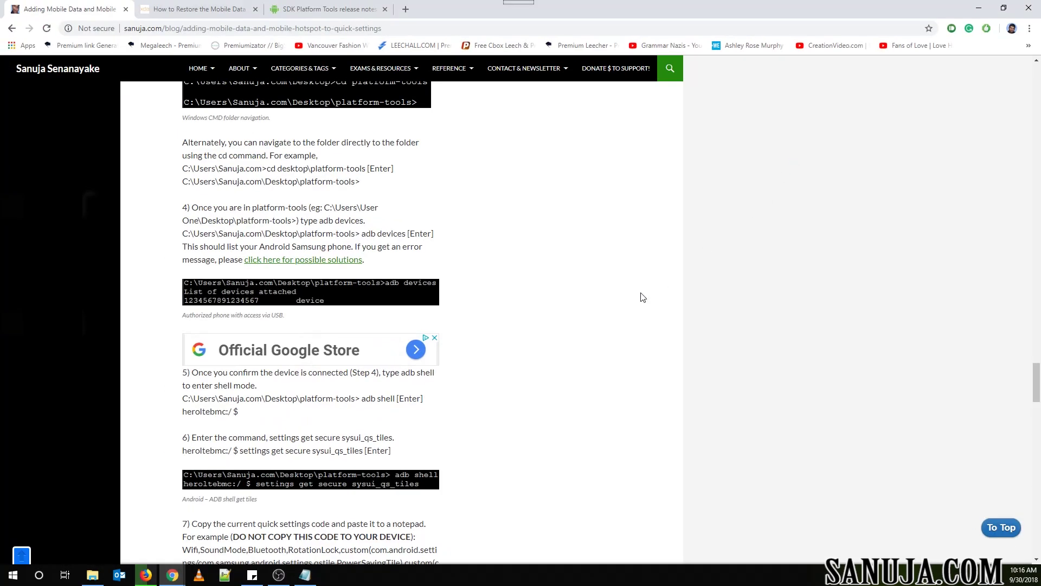
# - In the browser, review the guide's Adding Mobile Data and Mobile Hotspot steps and its Errors and Solution section on USB debugging
pyautogui.scroll(14, 612, 334)
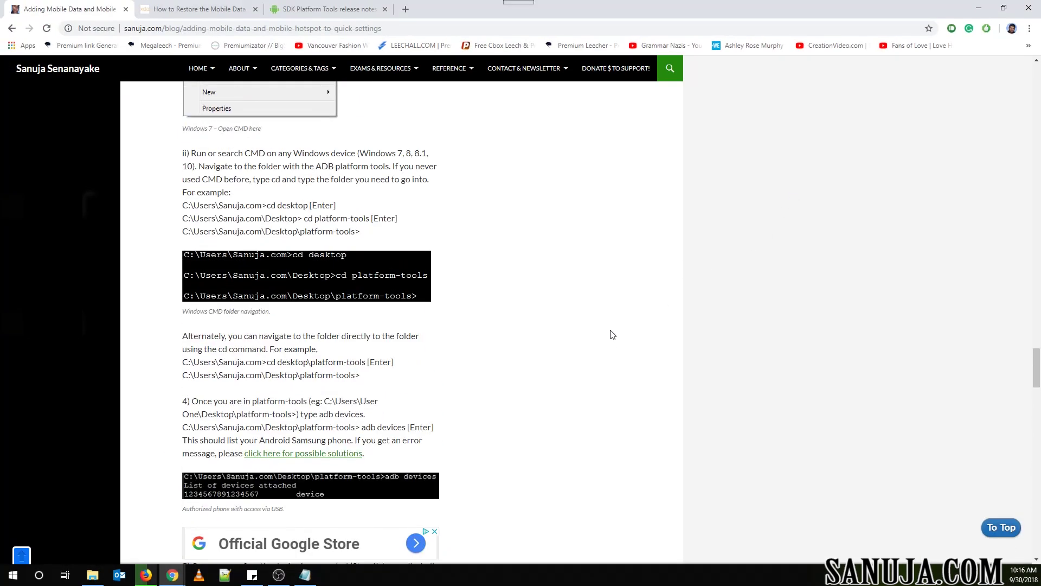
pyautogui.scroll(-3, 612, 334)
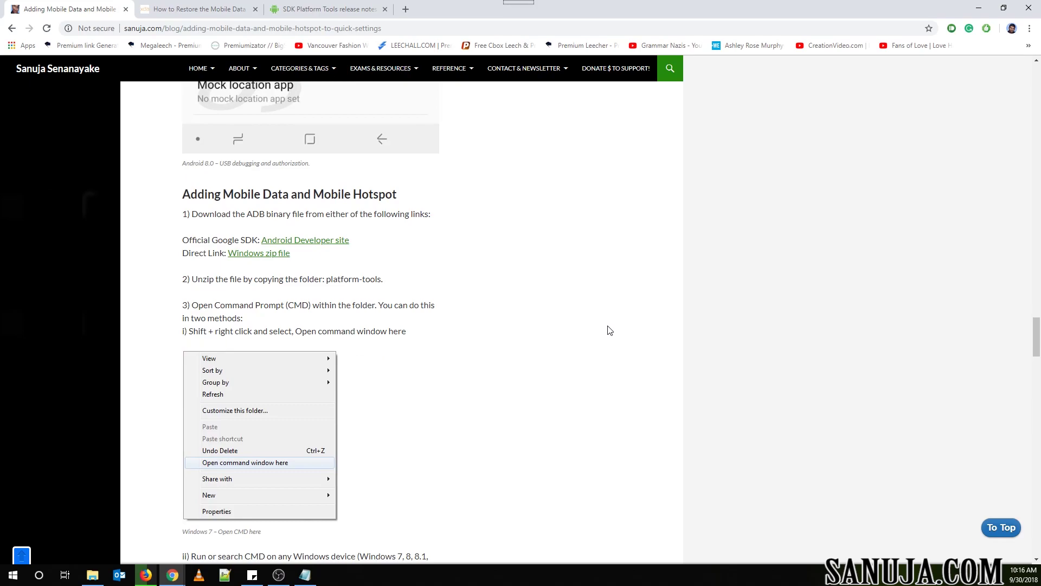
pyautogui.scroll(-12, 609, 331)
pyautogui.scroll(-20, 610, 331)
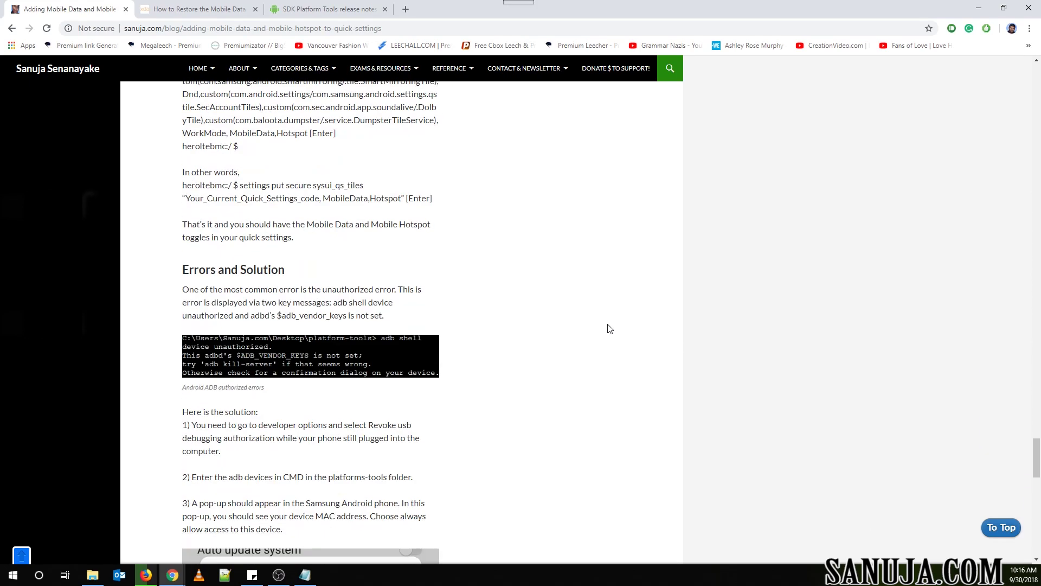
pyautogui.scroll(-6, 609, 330)
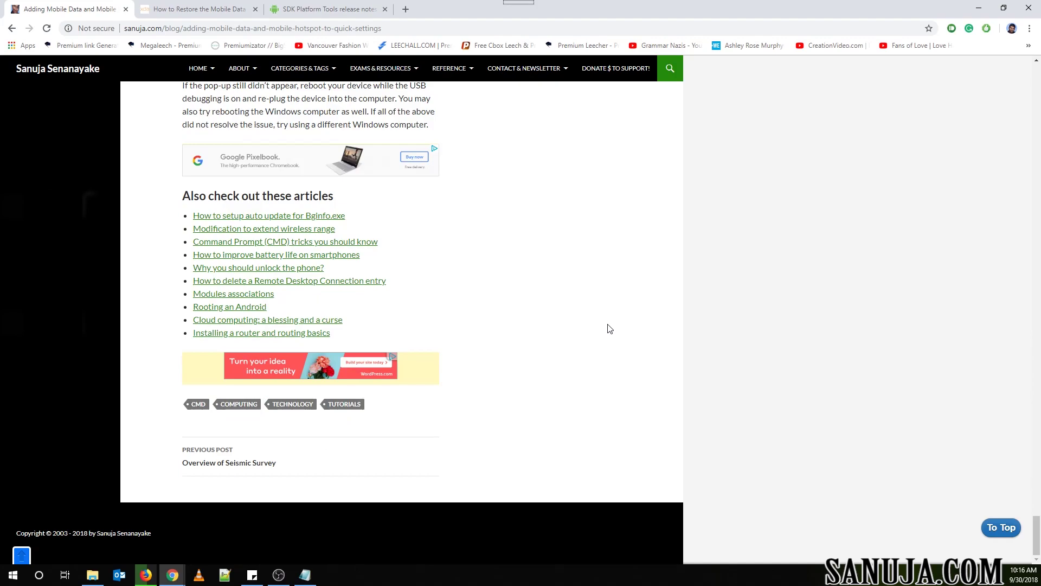
pyautogui.scroll(12, 427, 420)
pyautogui.scroll(3, 430, 413)
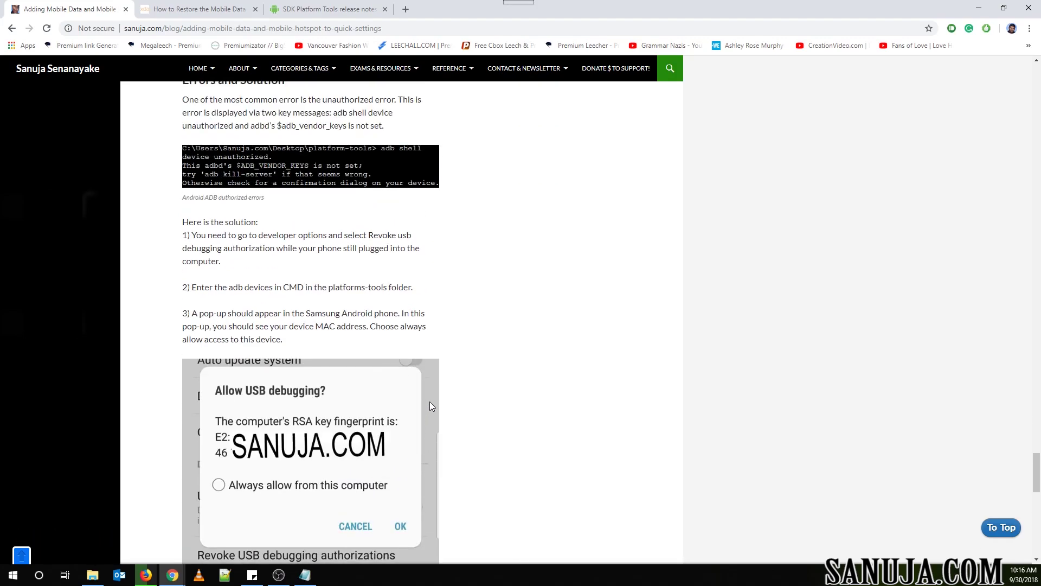
pyautogui.scroll(-4, 431, 405)
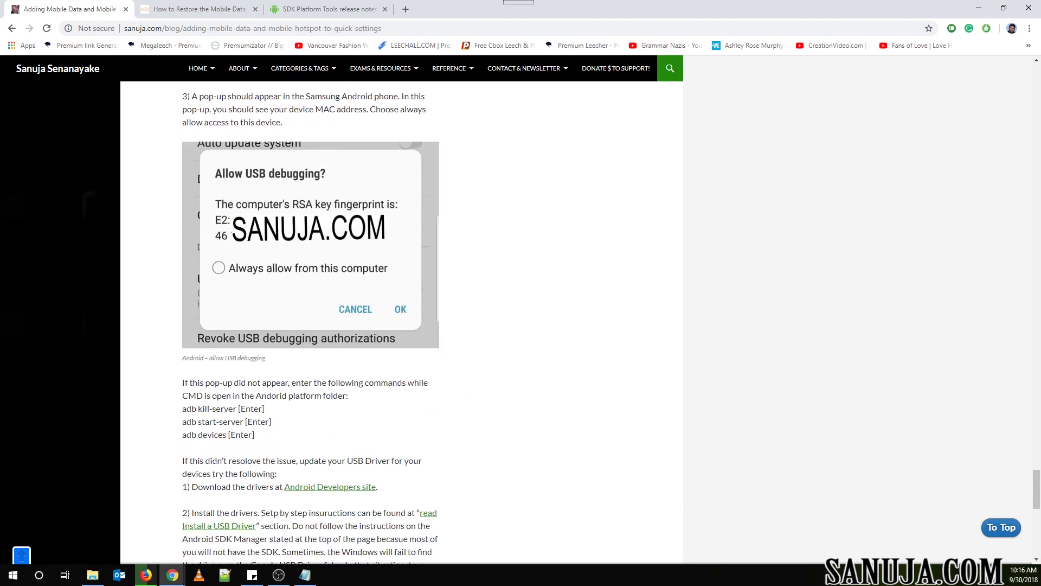
pyautogui.hotkey('alt', 'Tab')
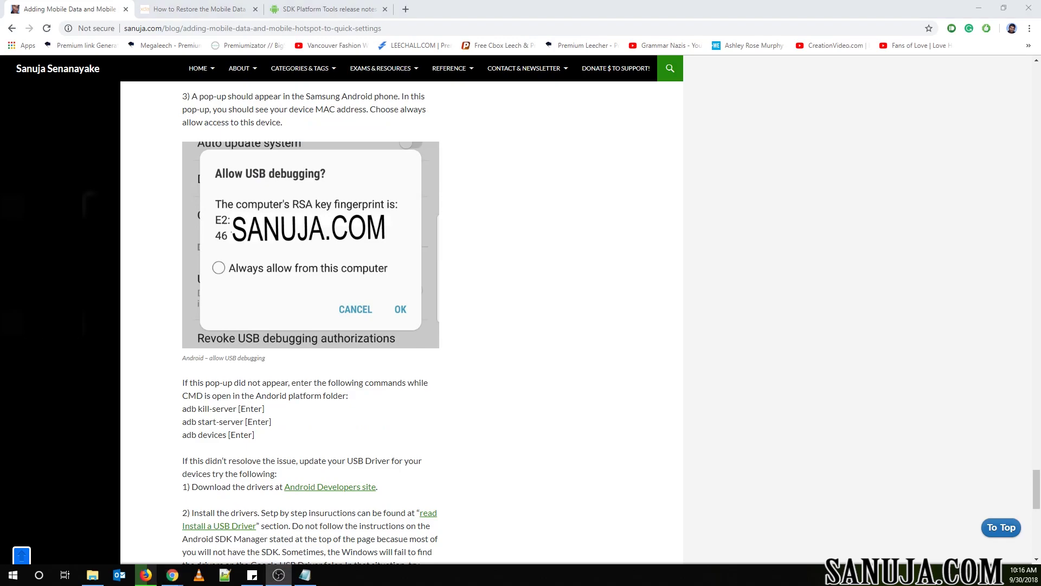
pyautogui.hotkey('alt', 'Tab')
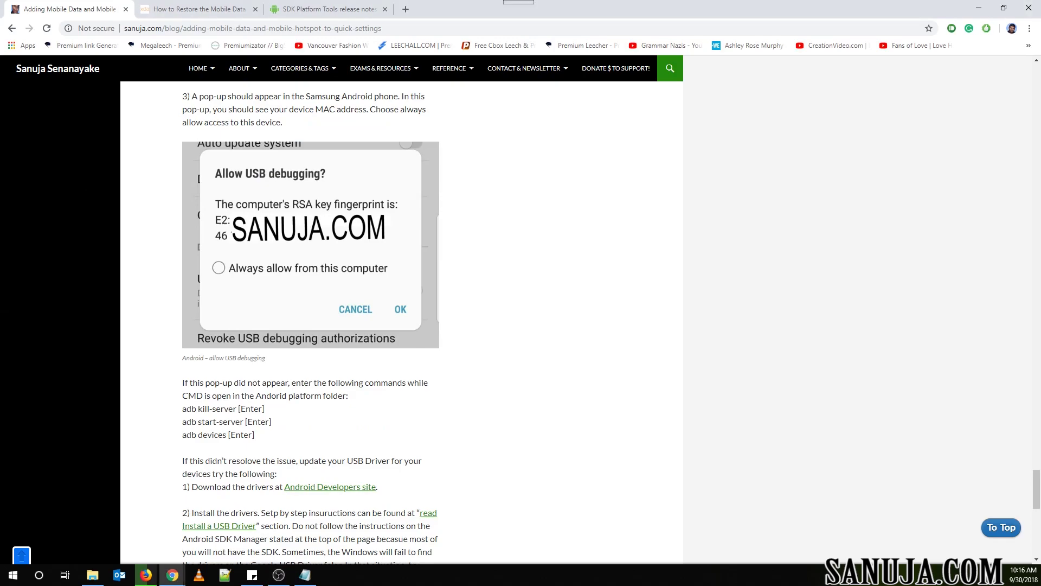